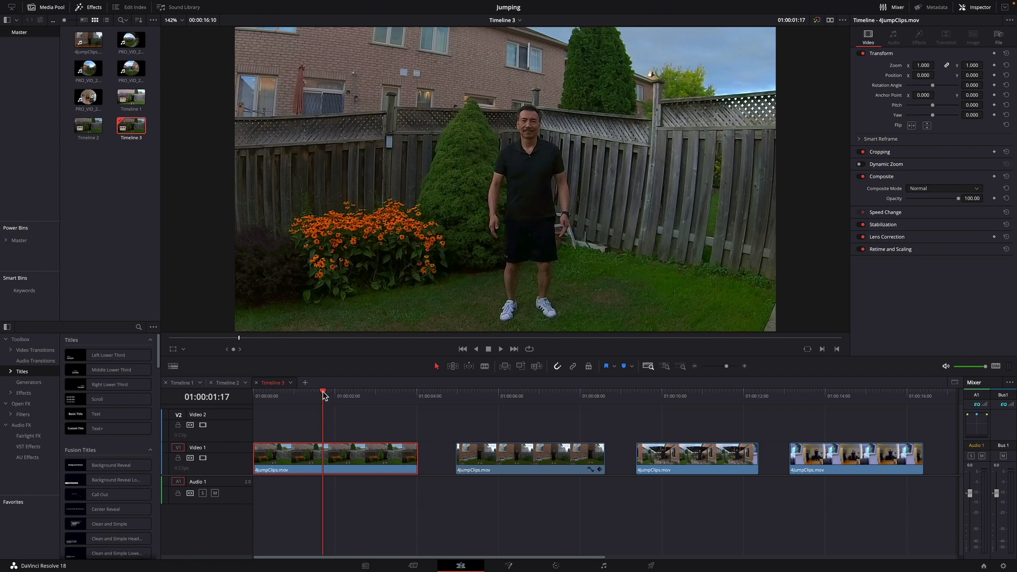
Give the first jump clip zoom 1.020 and Position Y -21 in the Inspector
left_click_drag(324, 395, 354, 471)
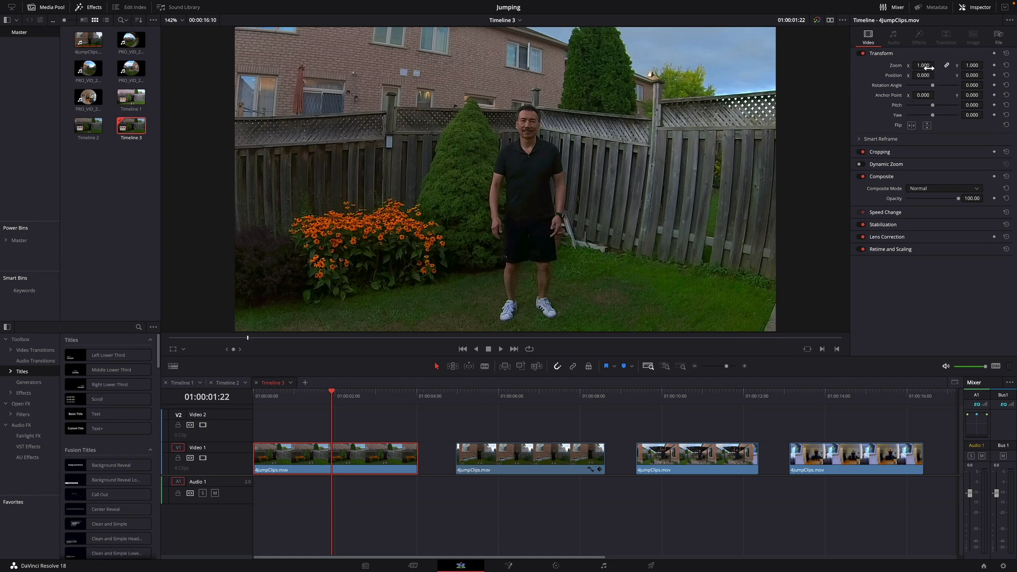
mouse_move(929, 68)
left_mouse_down()
mouse_move(936, 64)
mouse_move(928, 65)
left_mouse_up()
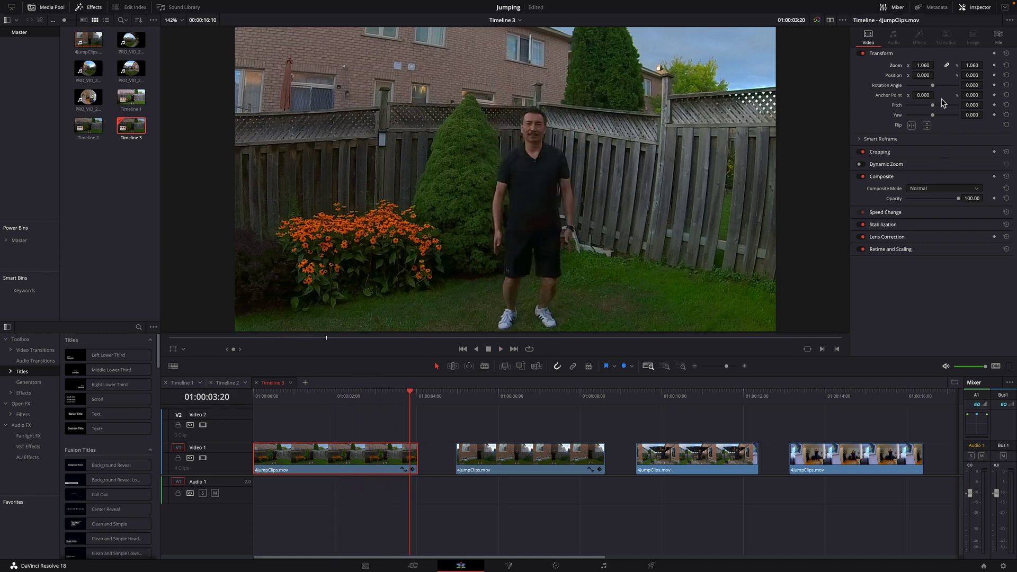
left_click_drag(931, 68, 927, 65)
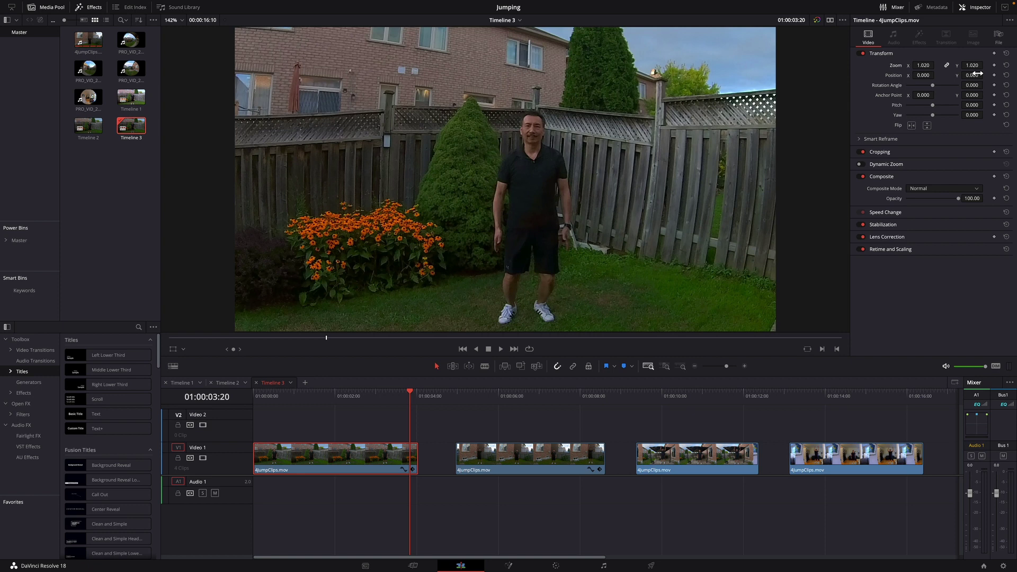
left_click_drag(974, 75, 964, 75)
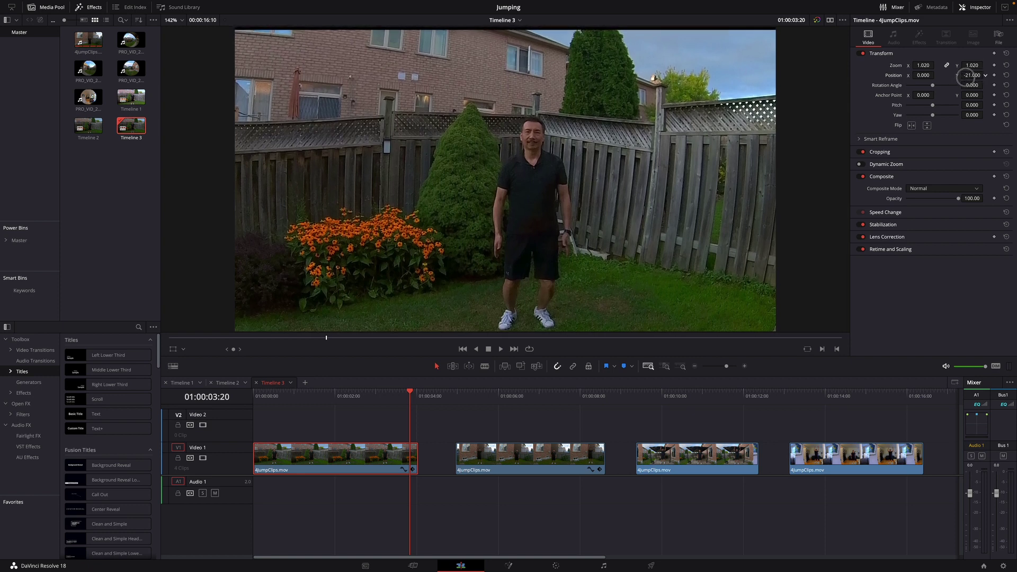
Replay the first clip's landing, then drag the second clip onto Video 2 overlapping its end
left_click(387, 396)
key("space")
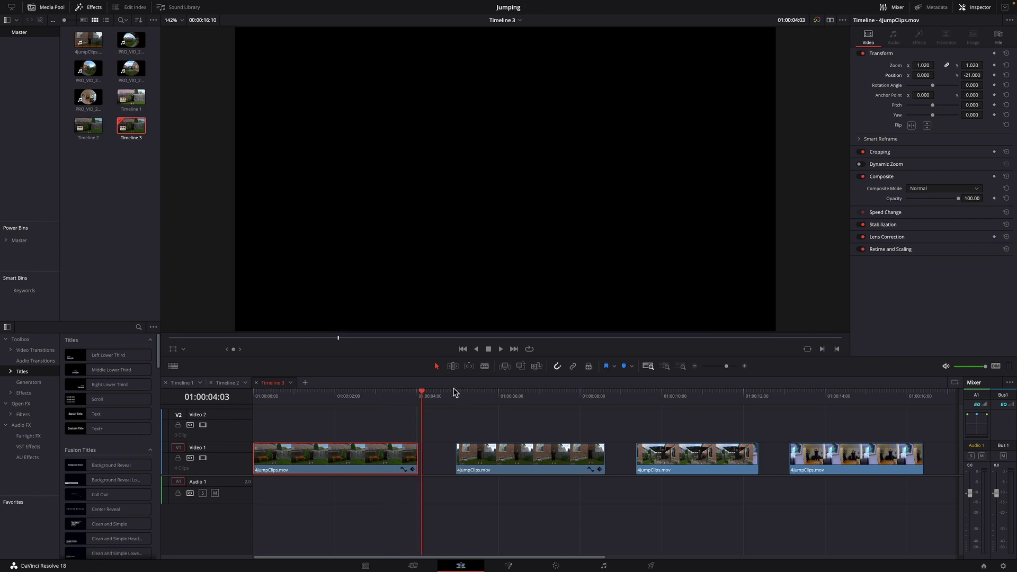
left_click(395, 396)
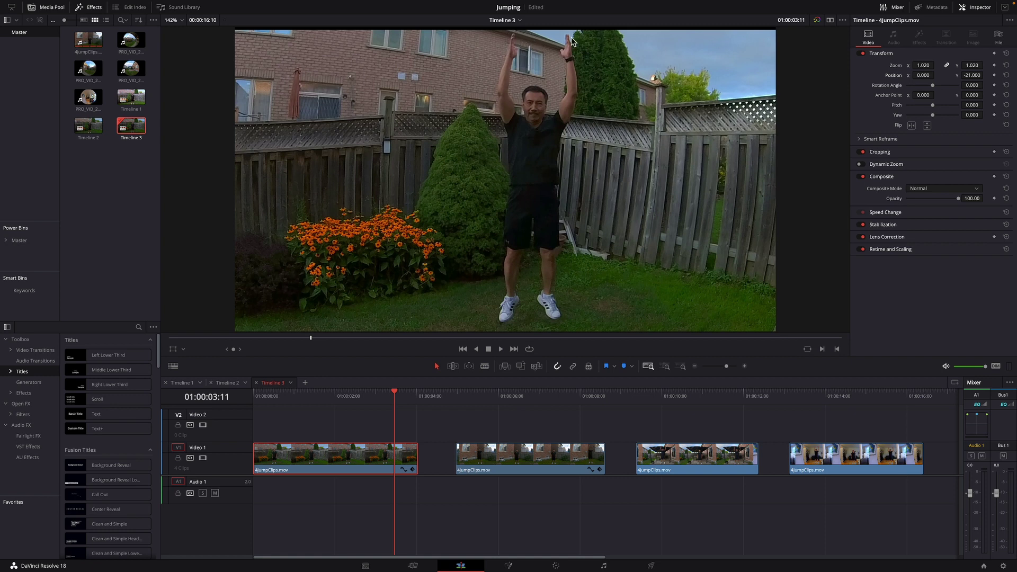
left_click(369, 396)
key("space")
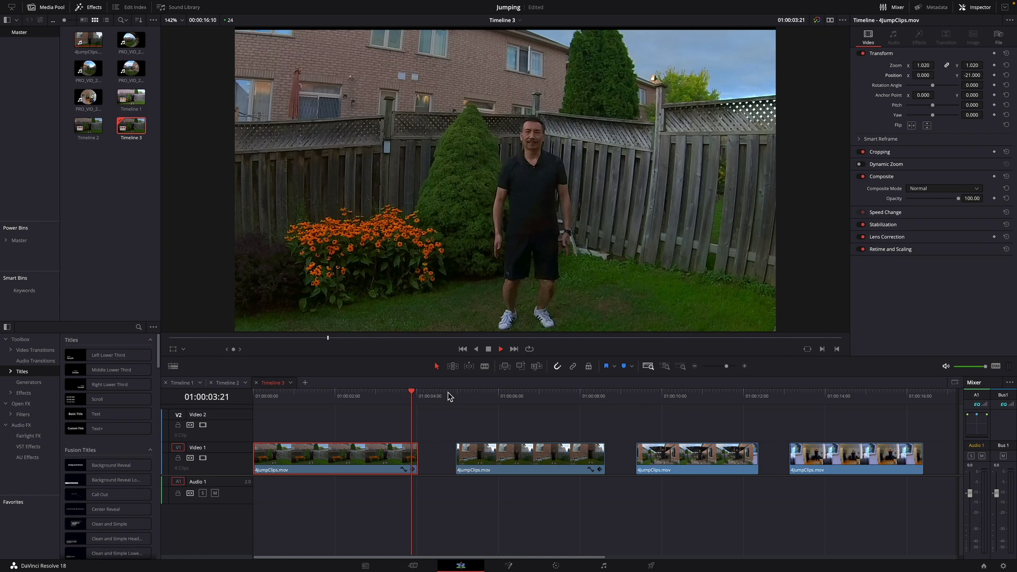
key("space")
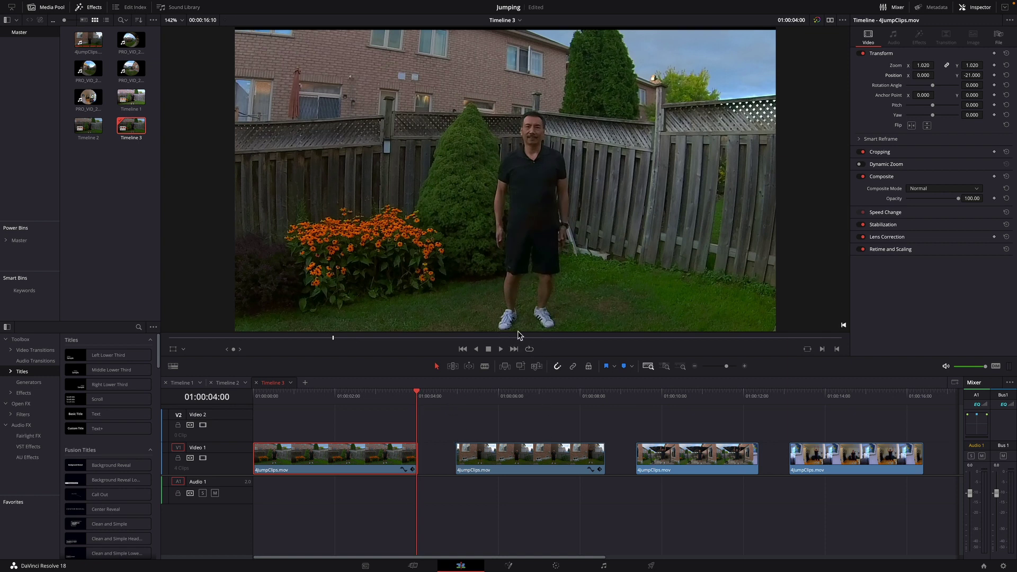
left_click_drag(498, 461, 448, 427)
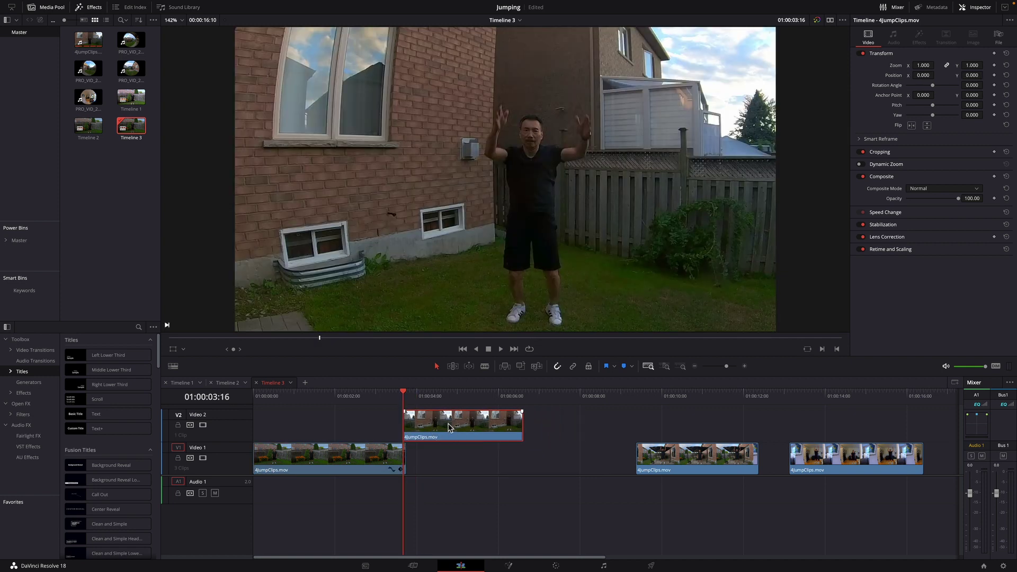
Save the project, set the second clip's zoom to 1.040, and preview it
key("ctrl+s")
left_click_drag(923, 65, 936, 65)
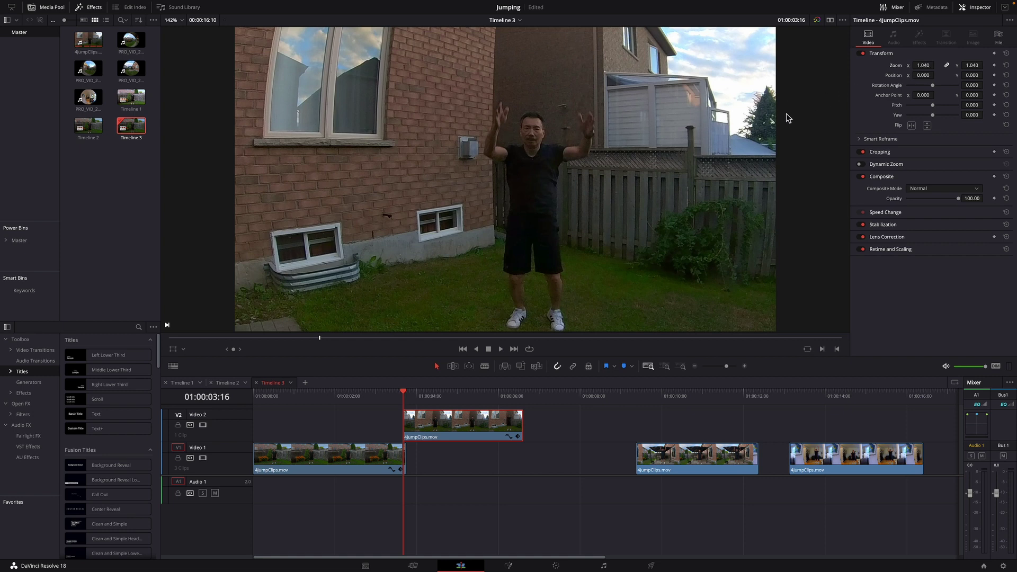
key("space")
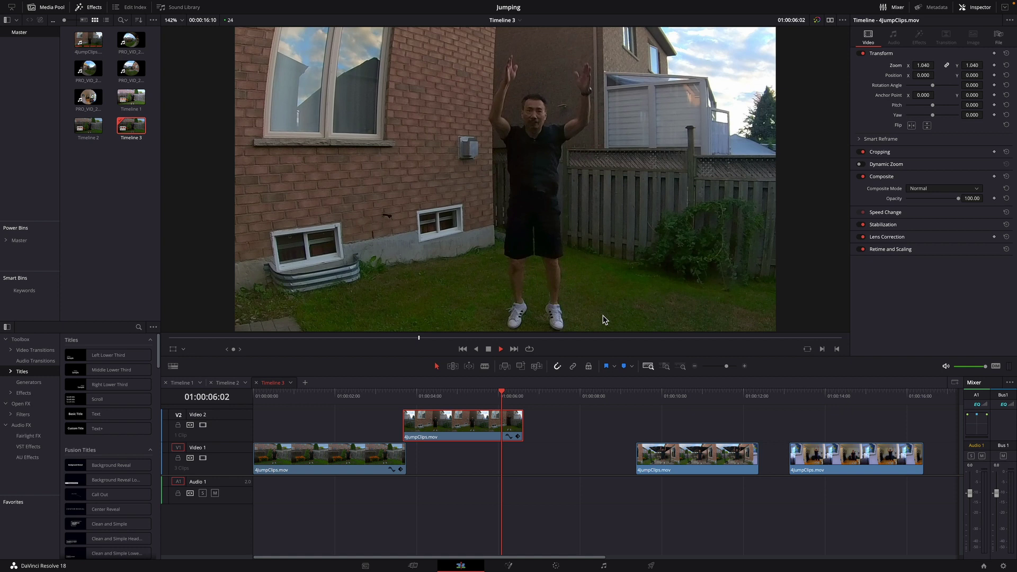
key("space")
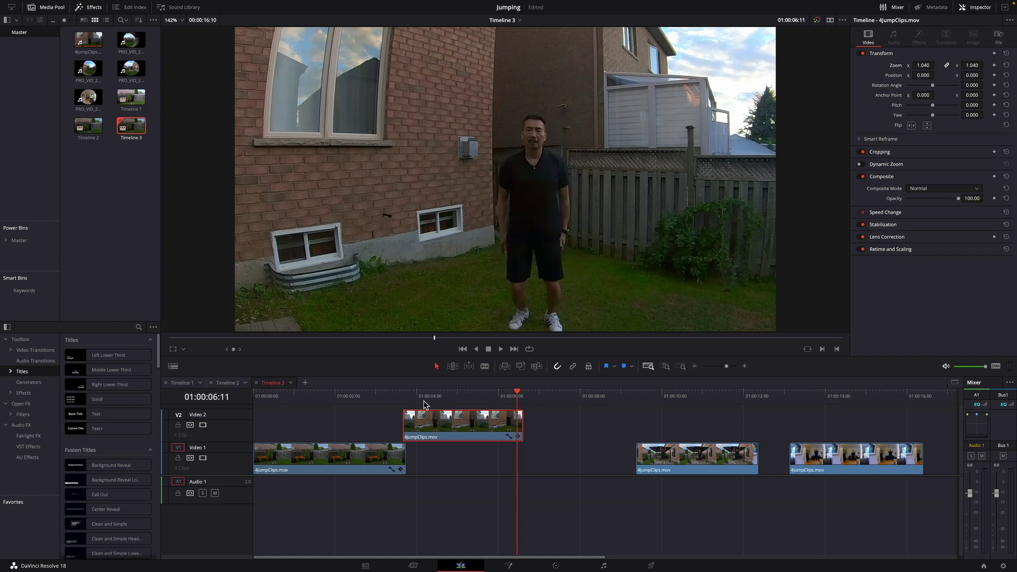
left_click(403, 398)
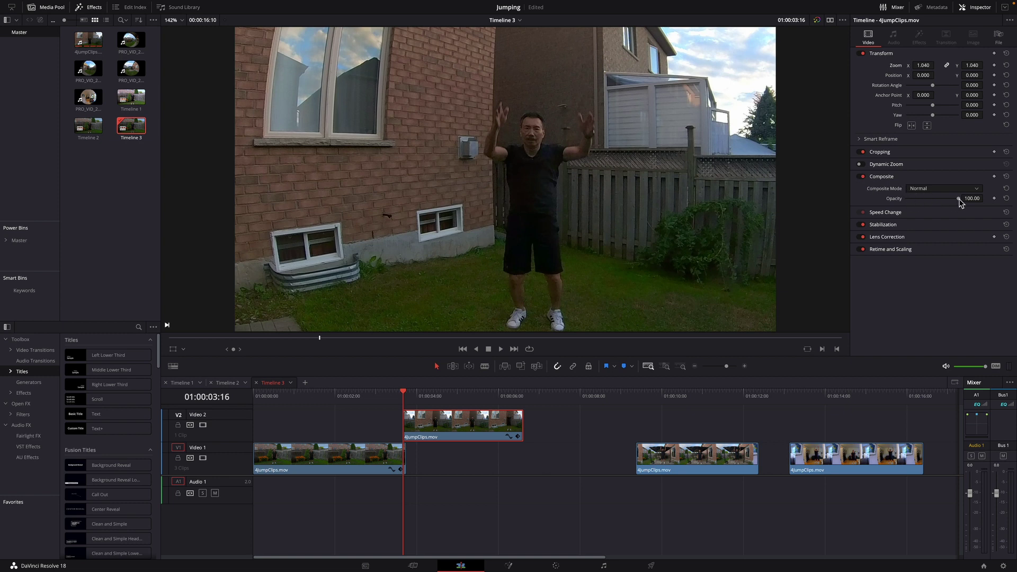
left_click_drag(959, 201, 936, 204)
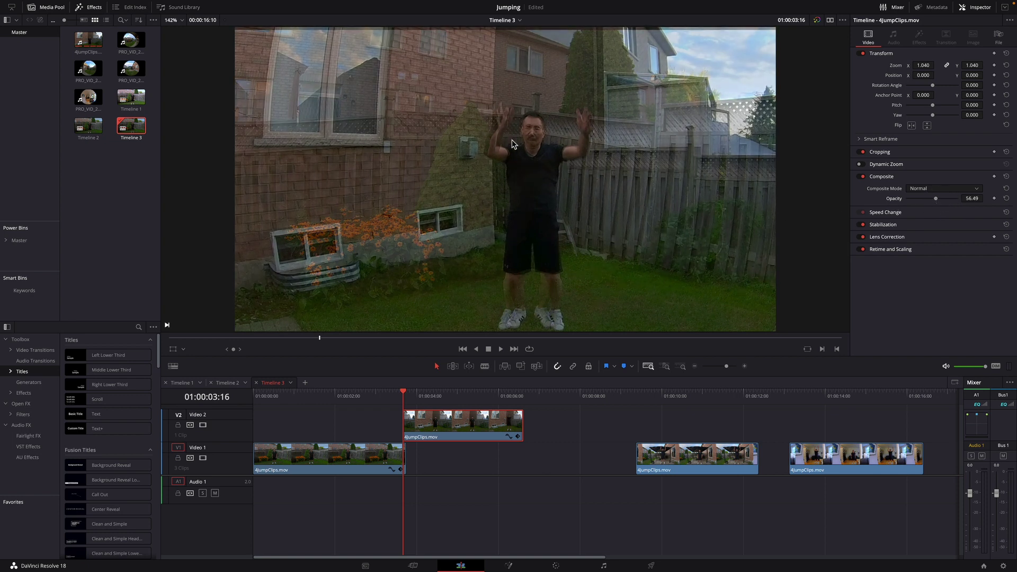
left_click_drag(936, 203, 975, 198)
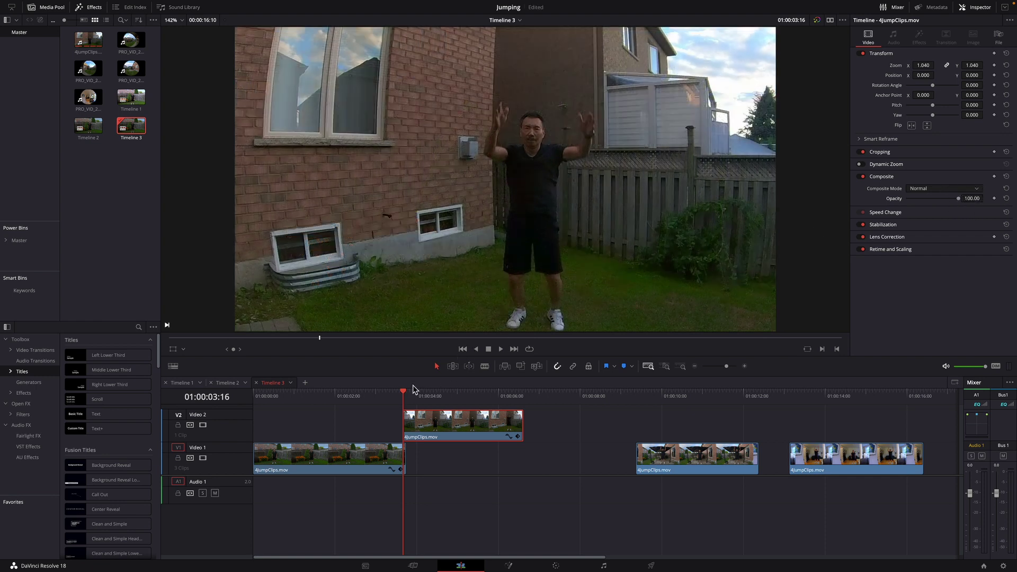
left_click(386, 392)
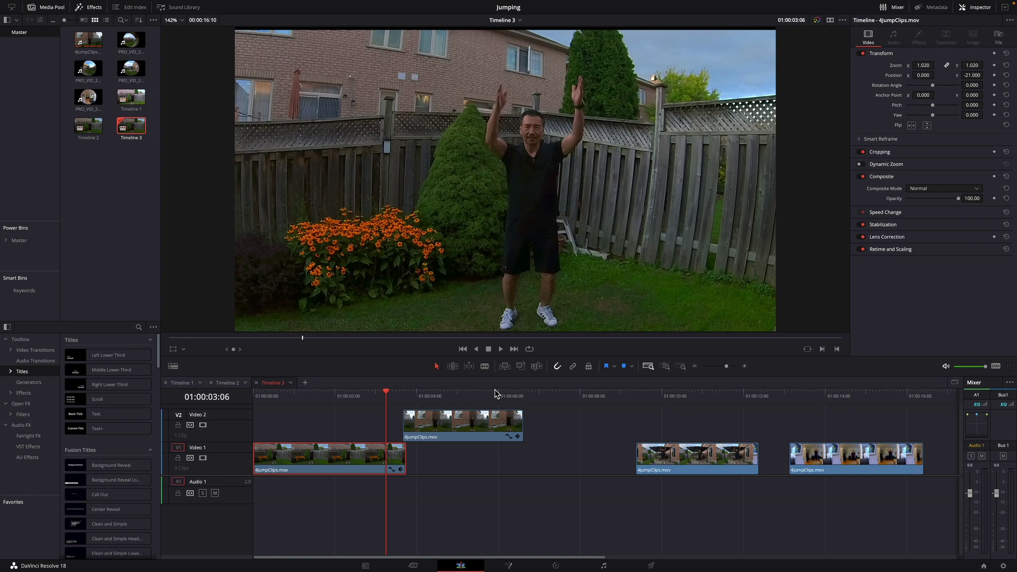
key("space")
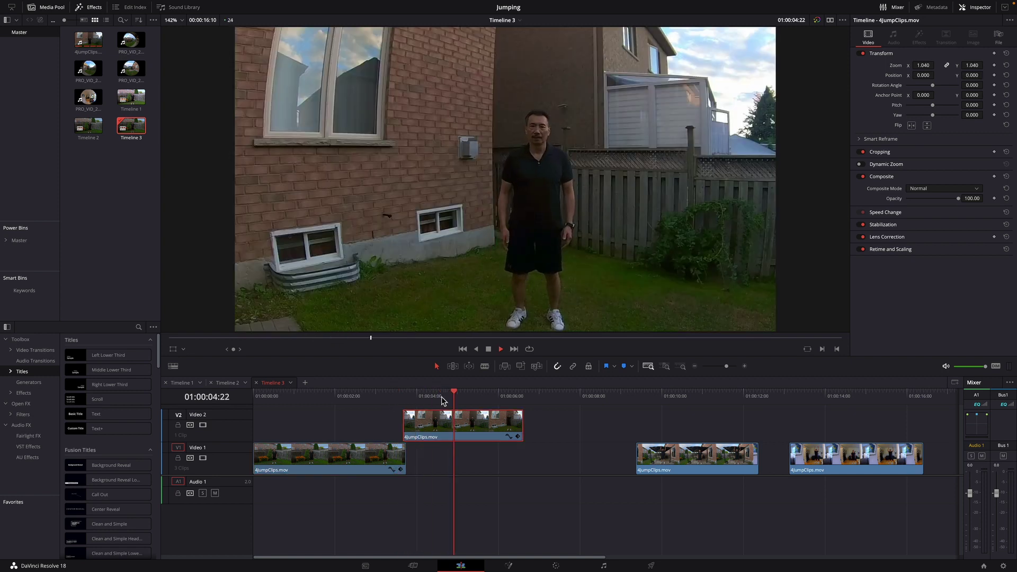
key("space")
left_click(376, 393)
key("space")
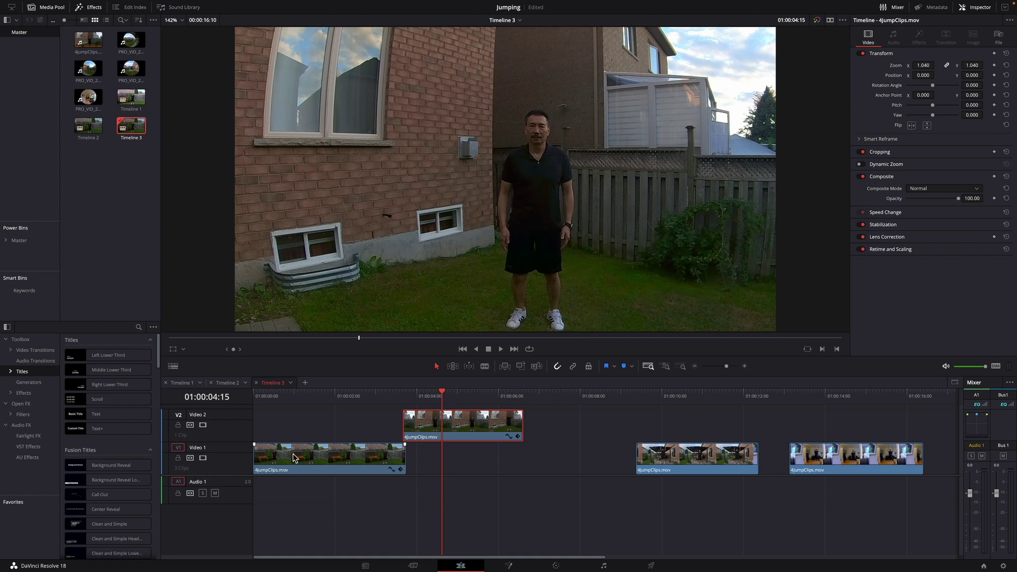
Enlarge the video tracks, trim the second clip's start, and return it to Video 1 after the first
left_click_drag(232, 477, 231, 520)
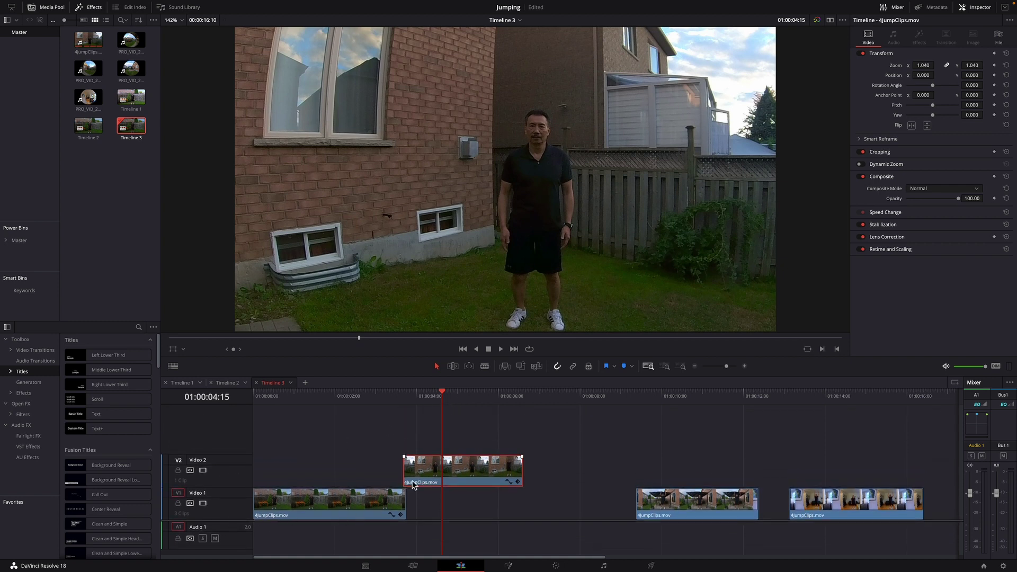
left_click(404, 398)
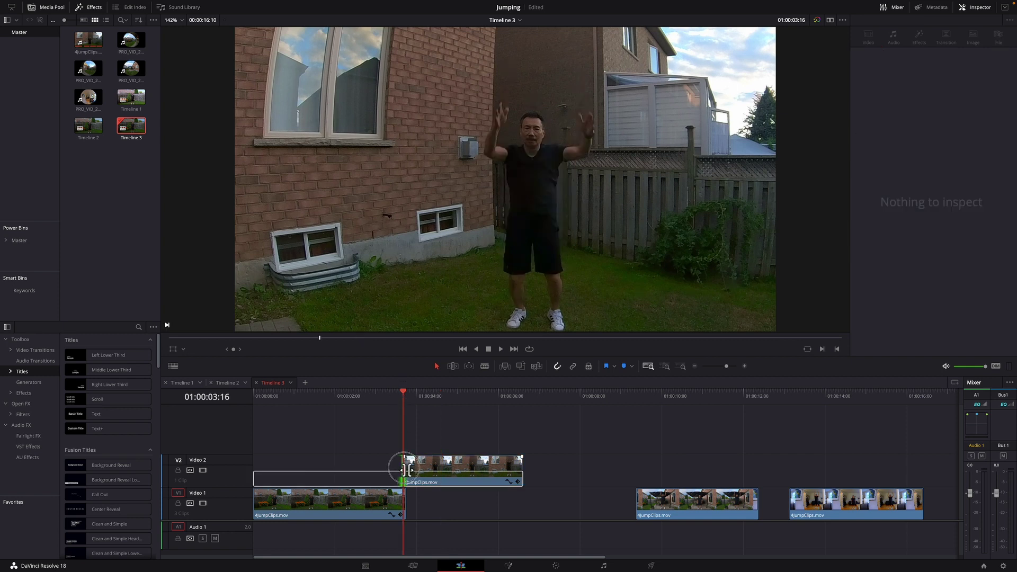
left_click_drag(403, 471, 407, 470)
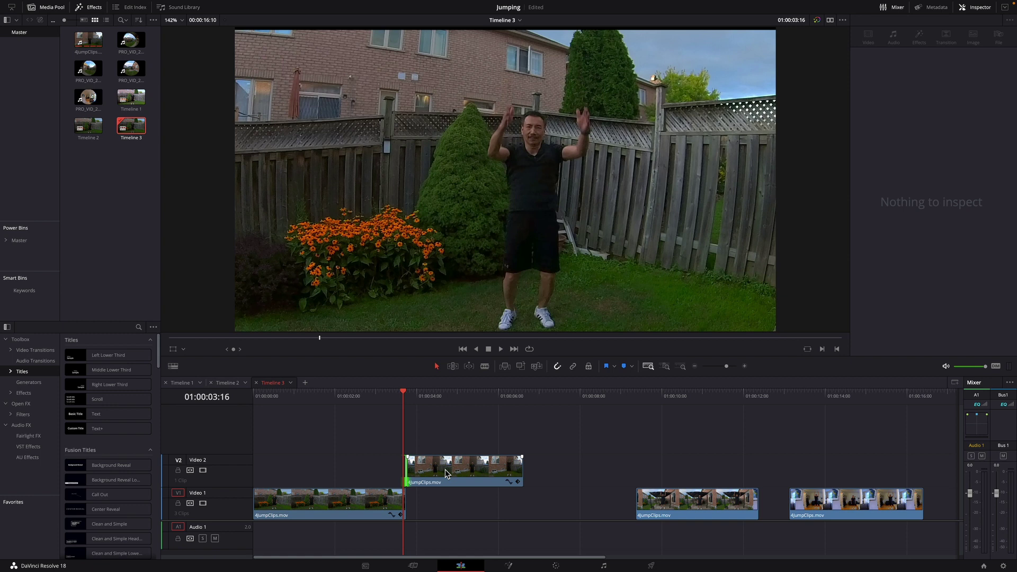
left_click(406, 399)
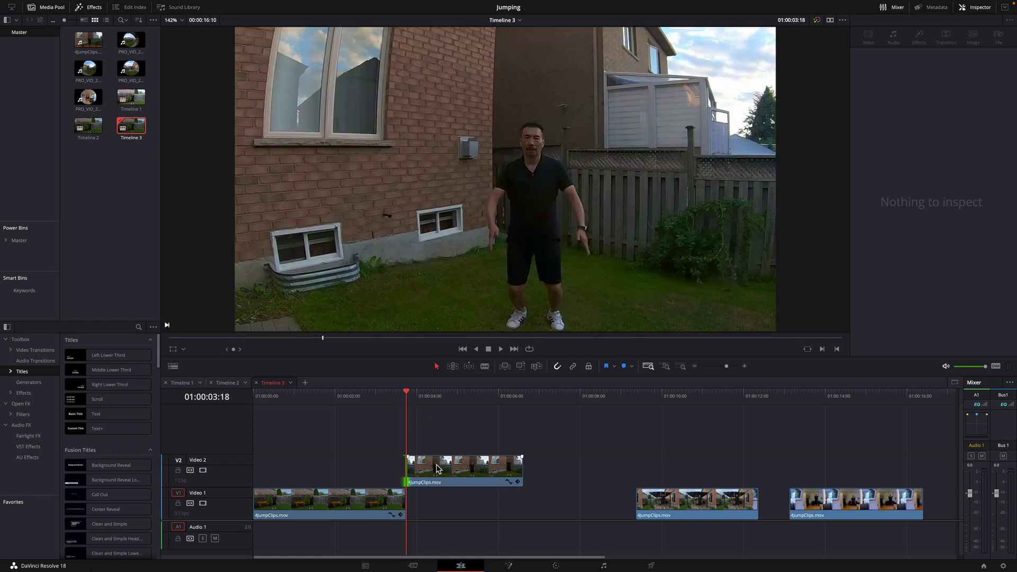
left_click_drag(437, 468, 452, 508)
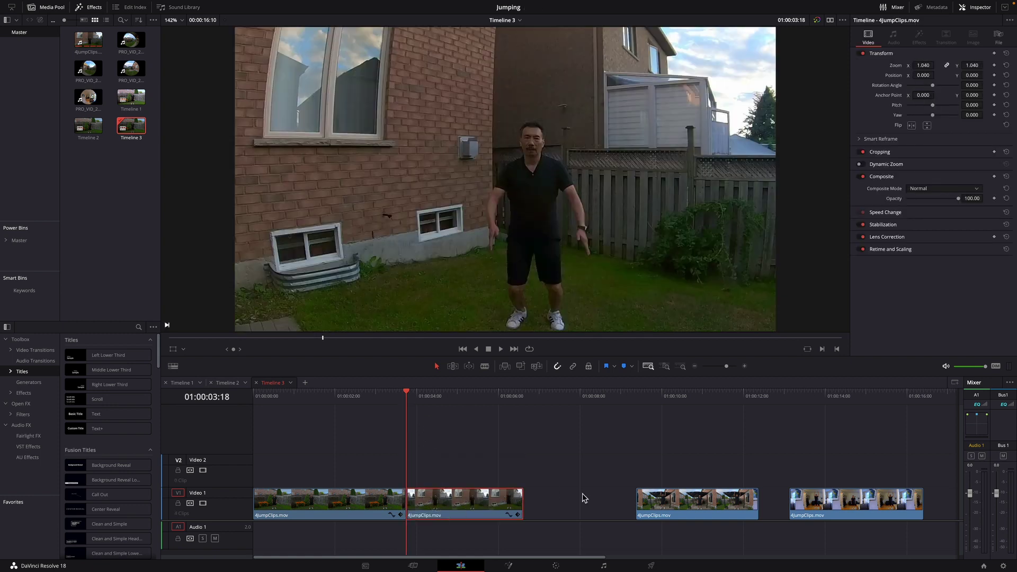
Step the playhead to the jumper's lowest landing frame at 01:00:06:08
left_click_drag(688, 510, 672, 509)
left_click(509, 398)
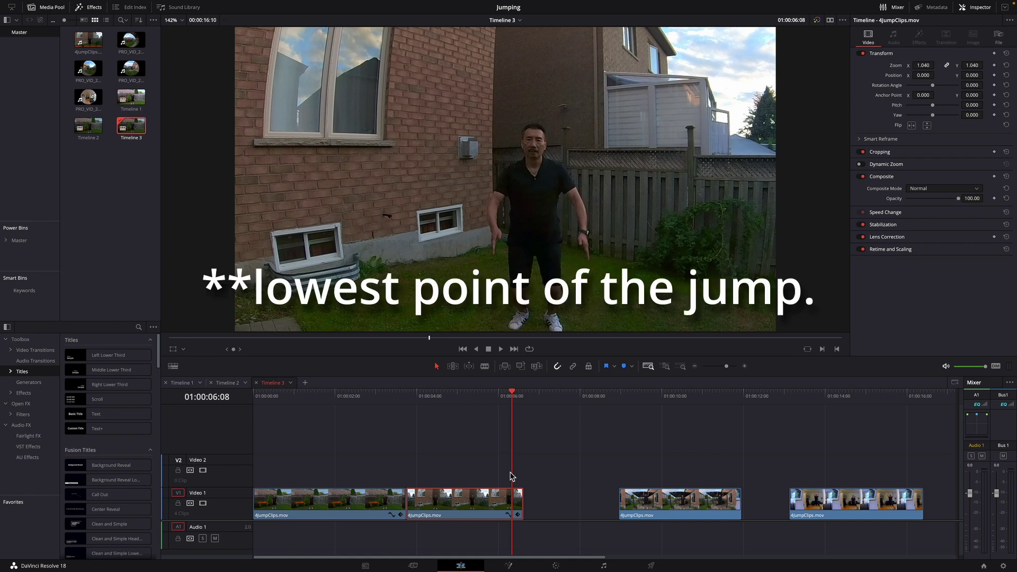
key("space")
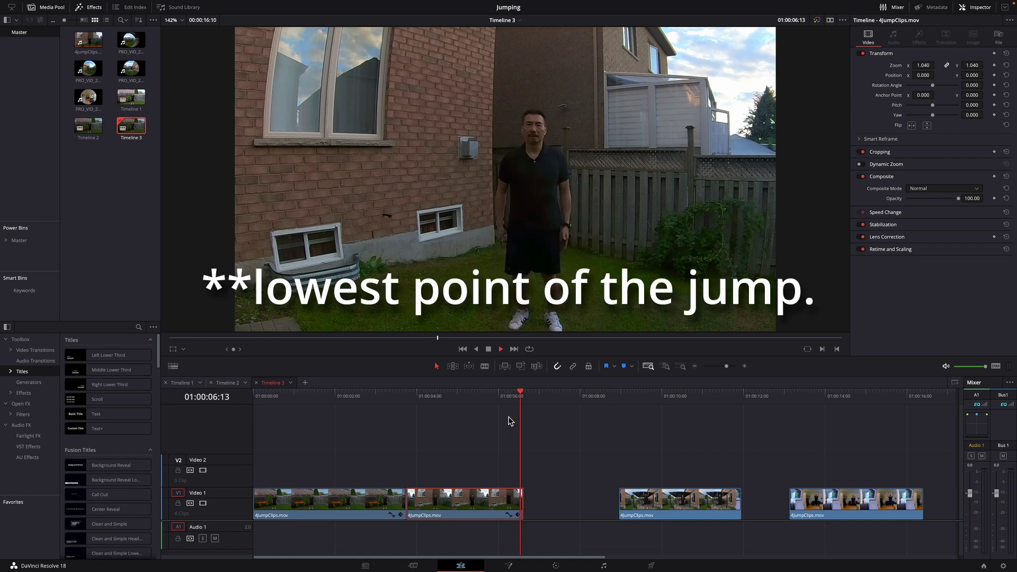
left_click_drag(509, 399, 516, 405)
key("Left")
key("Left")
key("Left")
key("Left")
key("Left")
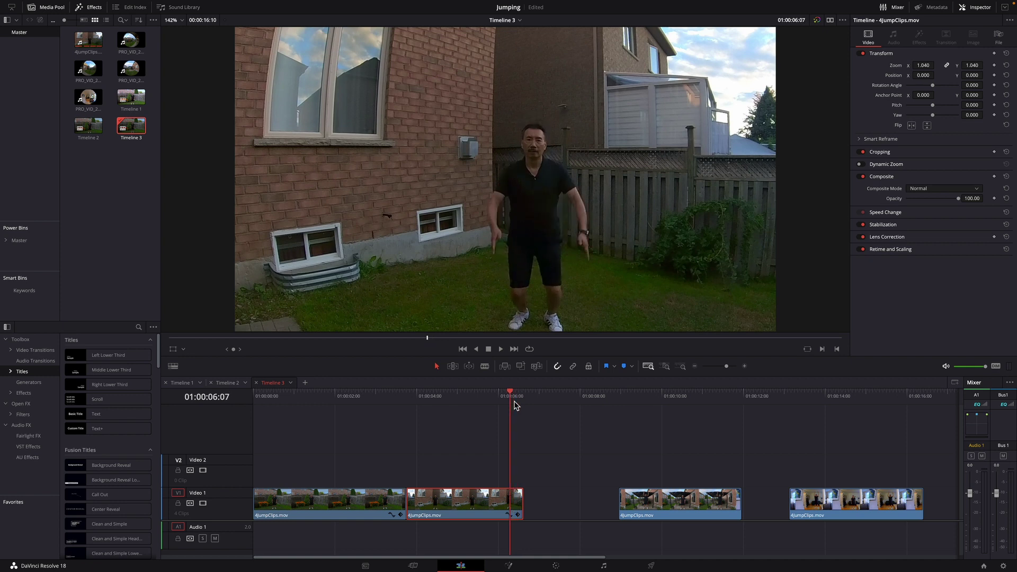
key("Right")
key("Right")
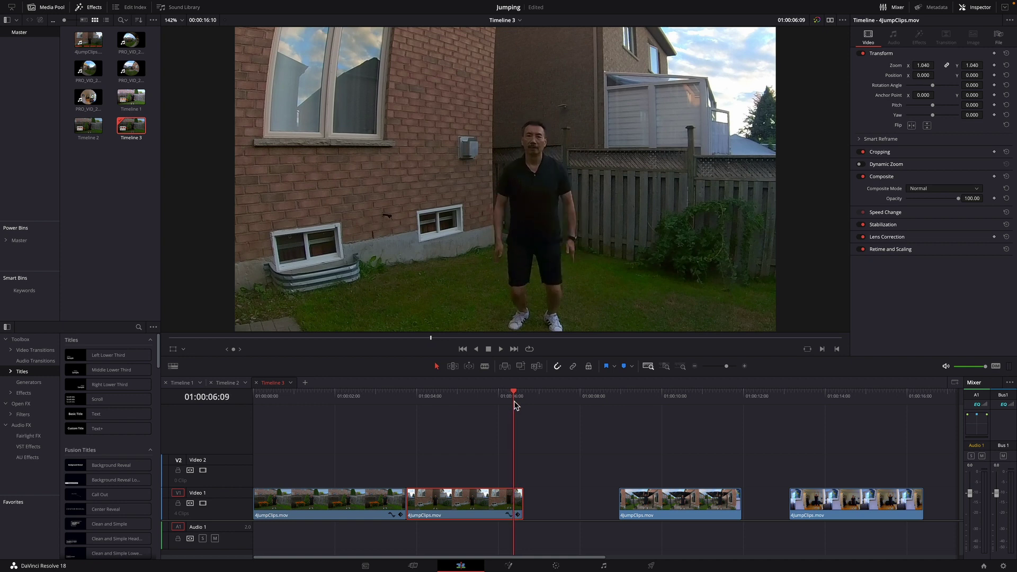
key("Left")
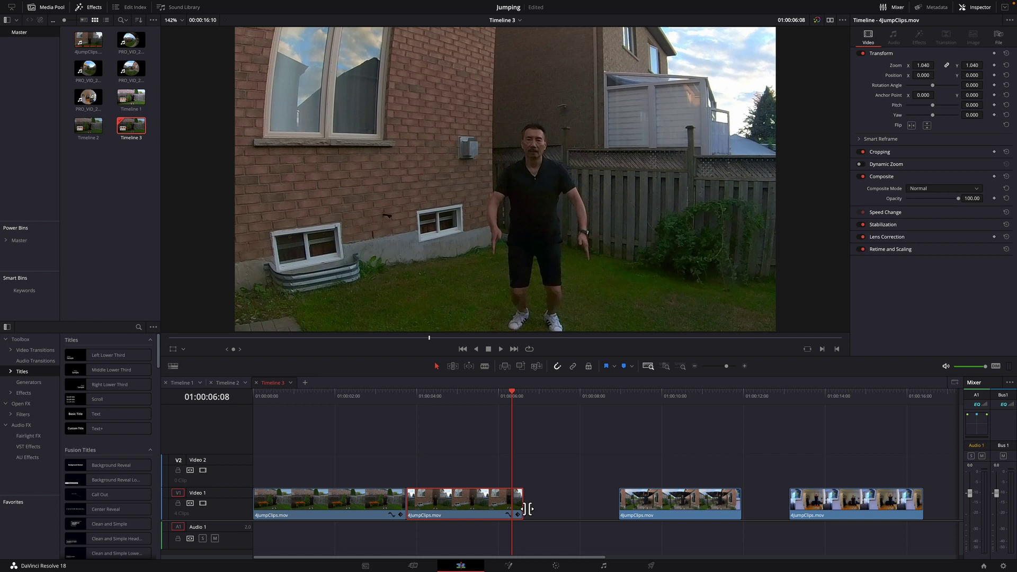
Trim the second clip's end at the landing frame and lift the third clip onto Video 2 across the cut
left_click_drag(520, 509, 510, 509)
left_click(661, 509)
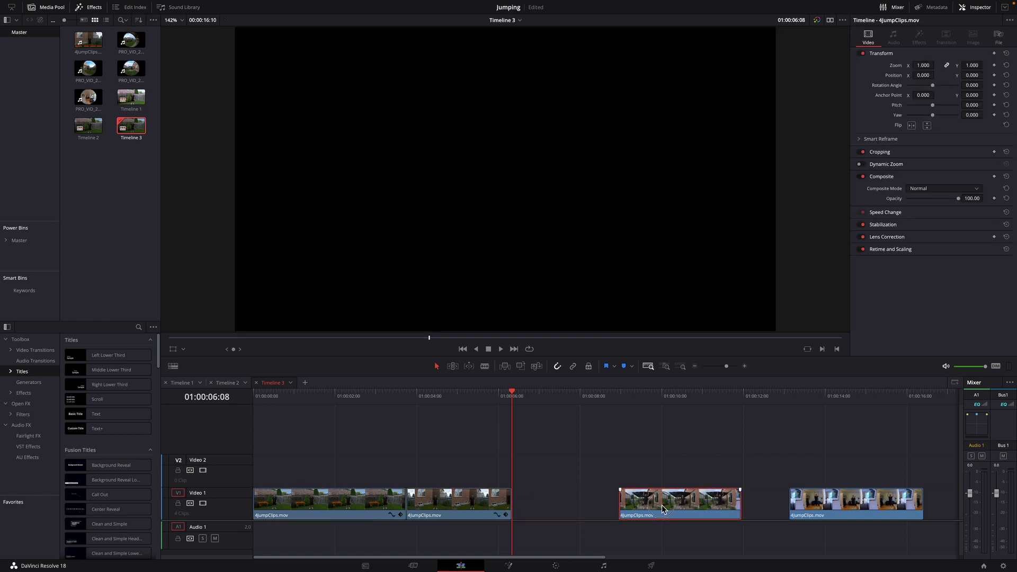
left_click_drag(662, 510, 543, 480)
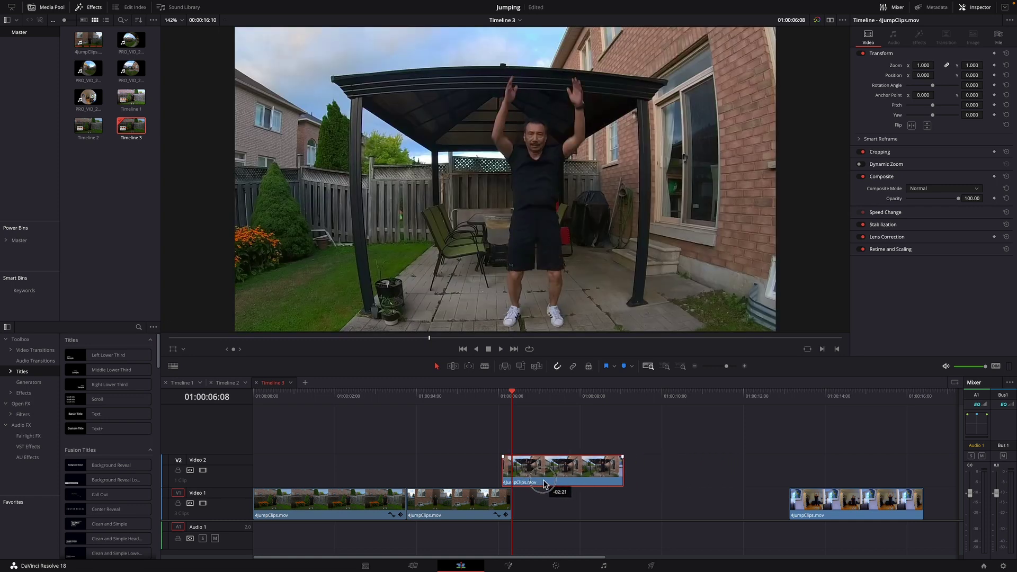
left_click(501, 396)
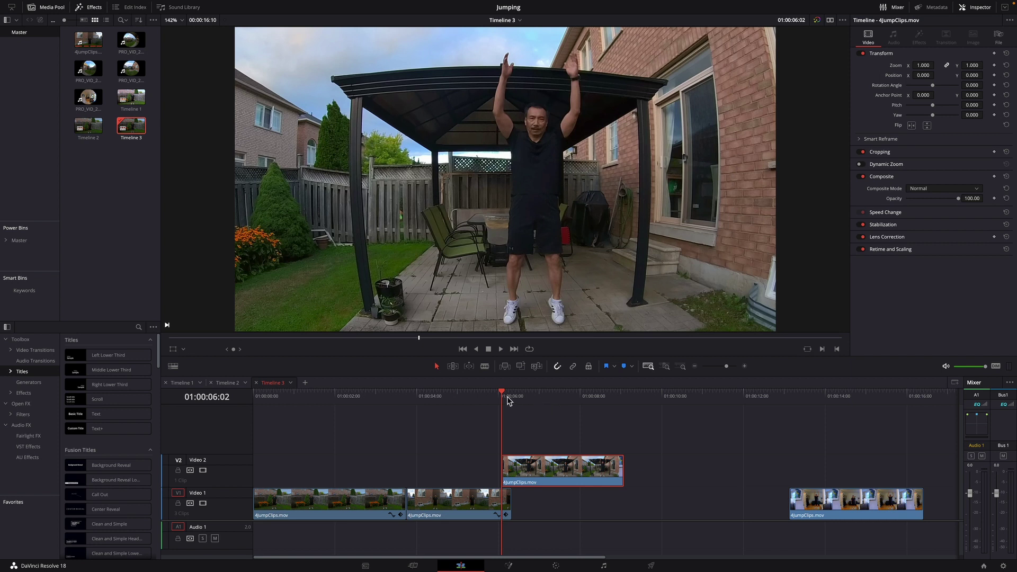
key("space")
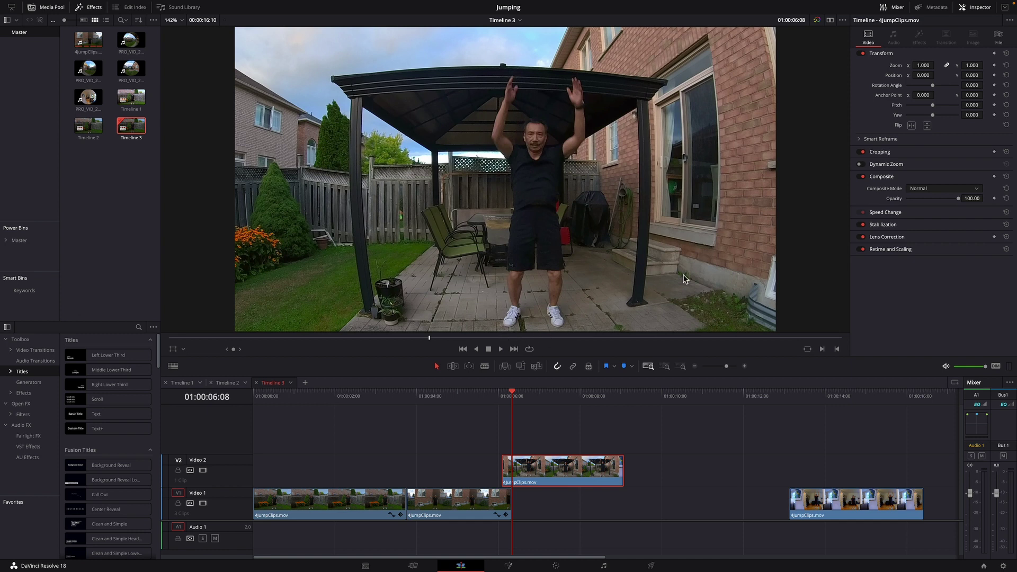
Scale the third clip to zoom 1.020 and play back the overlap
left_click(923, 65)
left_click_drag(923, 65, 924, 66)
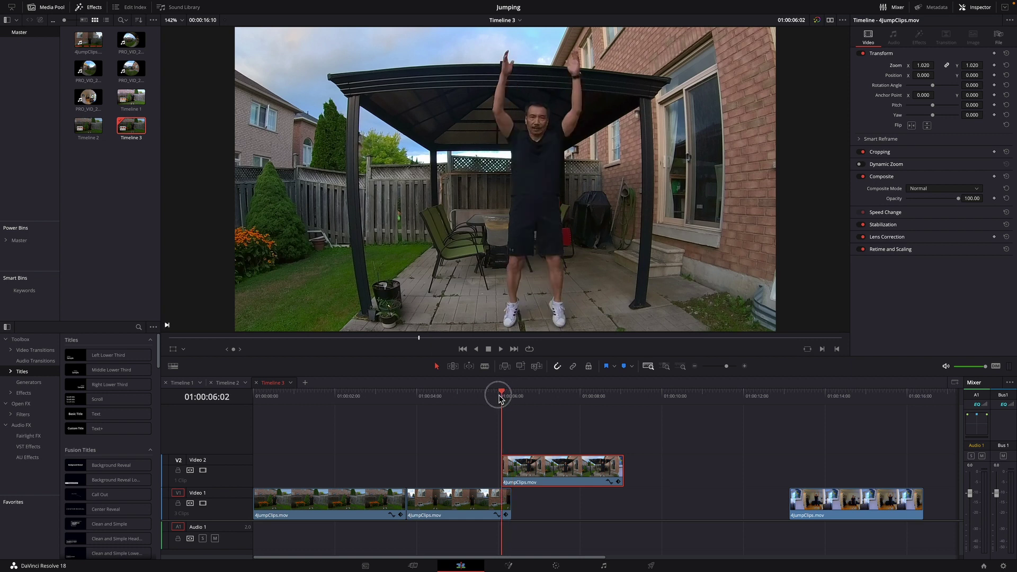
key("space")
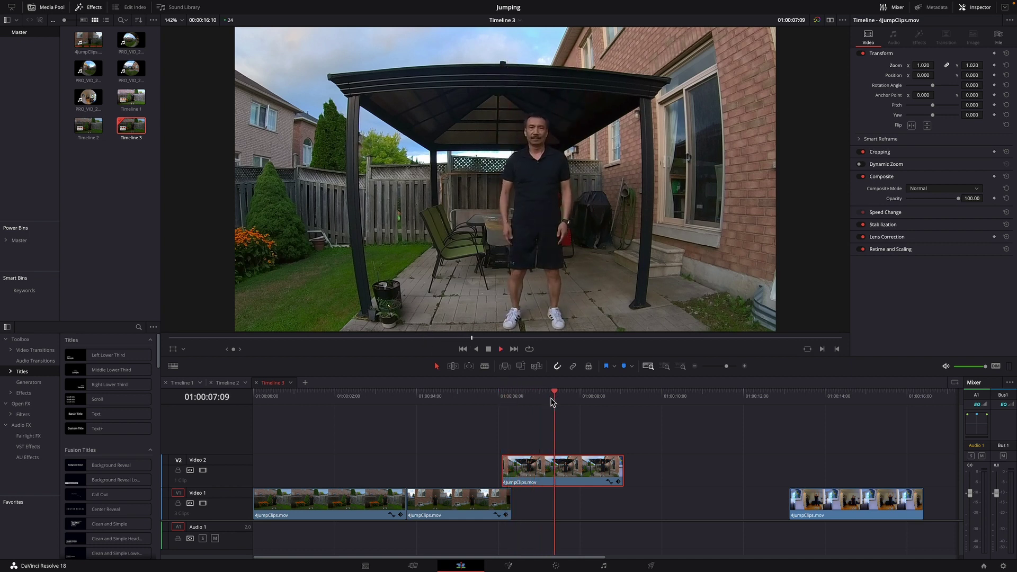
Find the third clip's landing frame and trim the Video 2 clip's start to it
key("space")
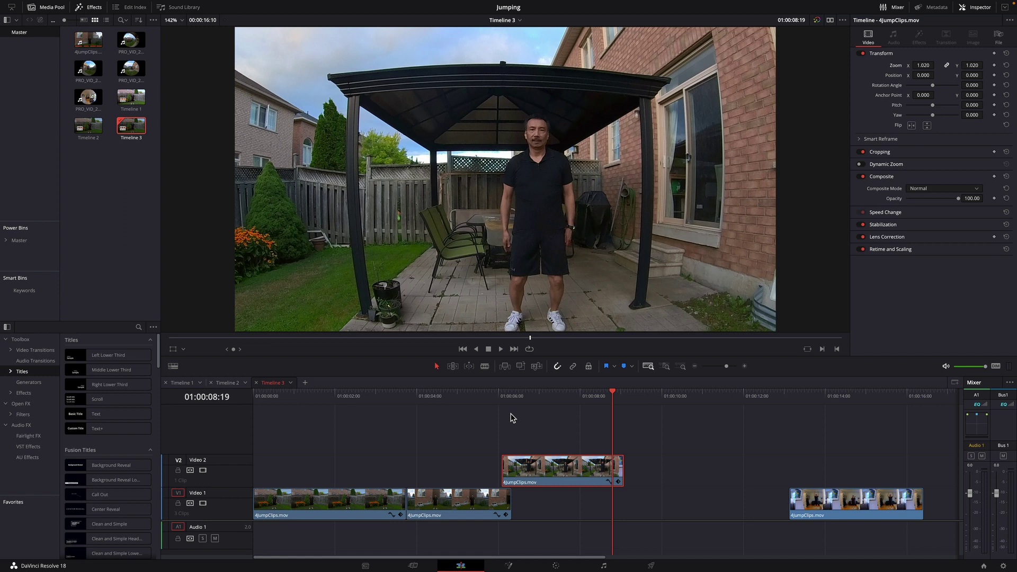
left_click(502, 401)
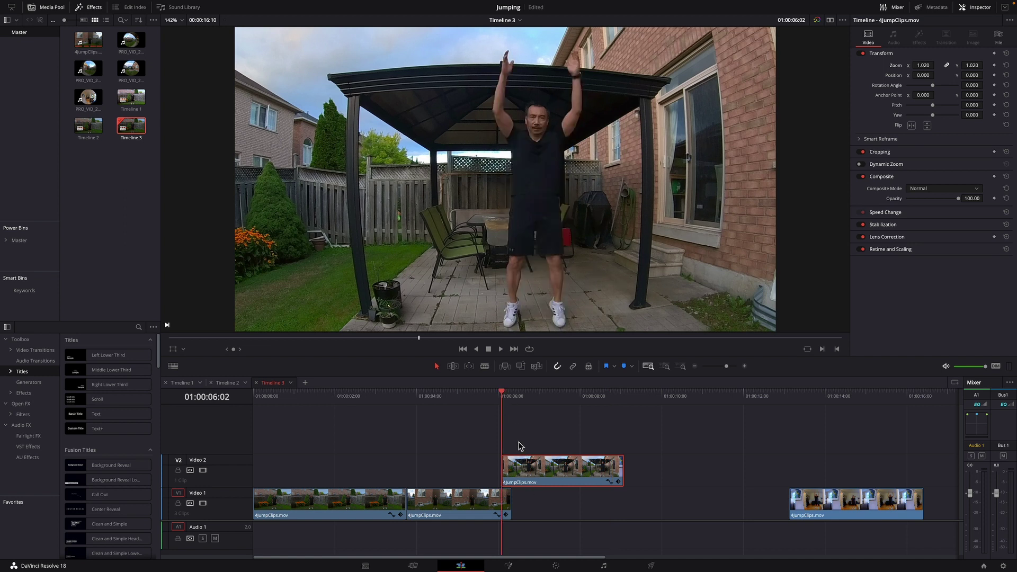
key("space")
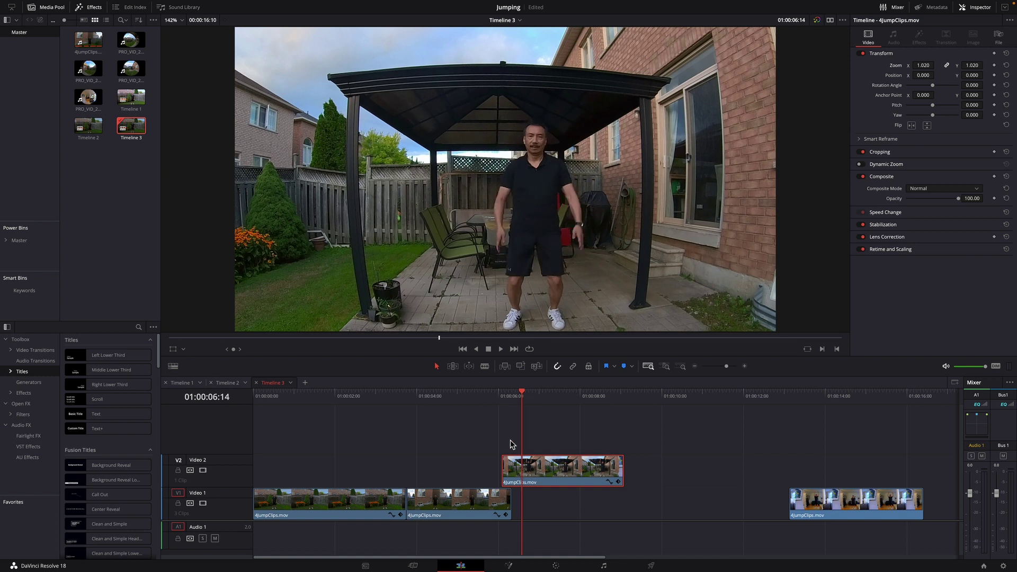
key("Left")
key("Left")
key("Right")
key("Left")
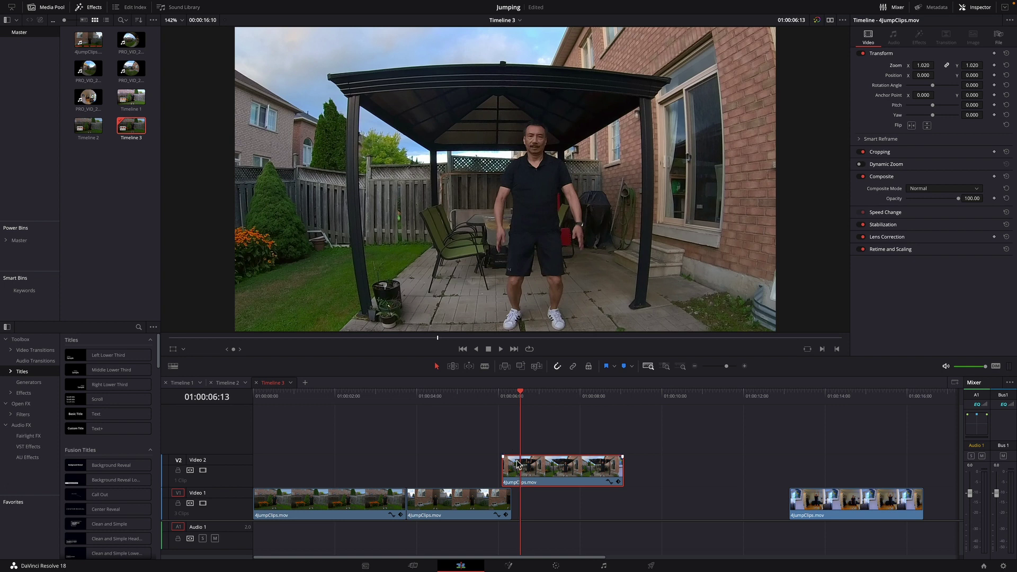
left_click_drag(508, 468, 547, 471)
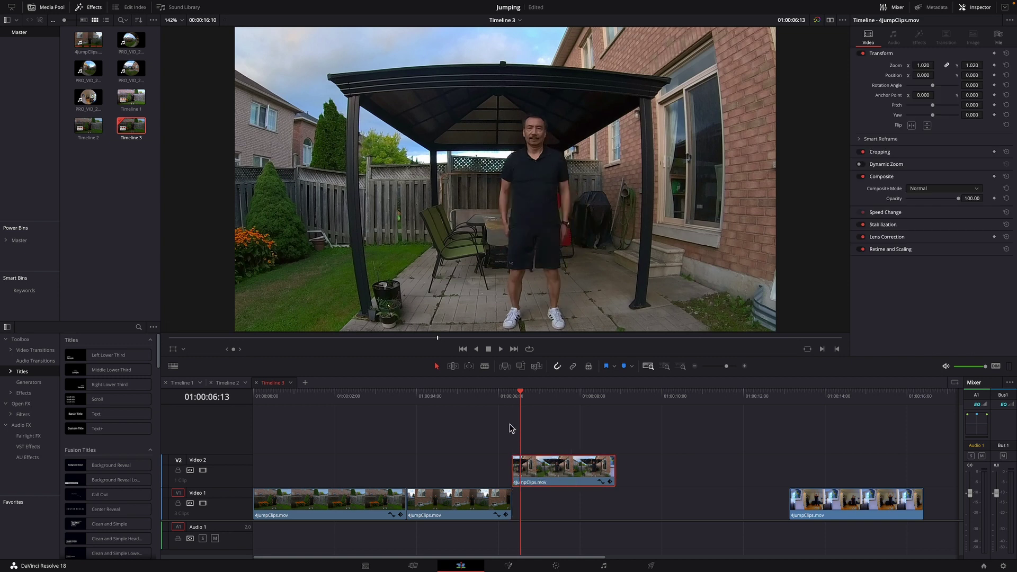
Replay the transition between the second and third clips to check the cut
left_click(494, 404)
key("space")
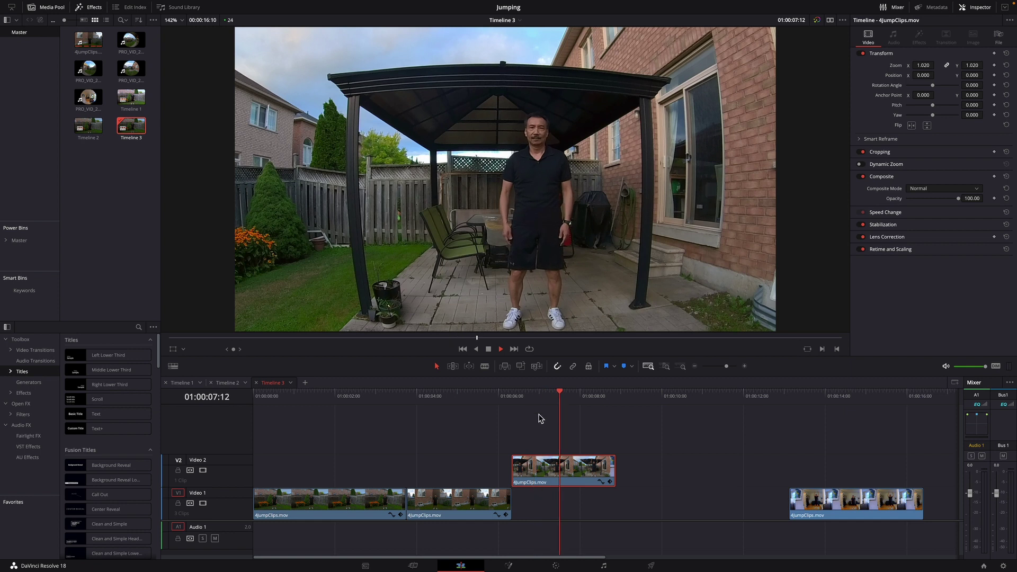
left_click(474, 404)
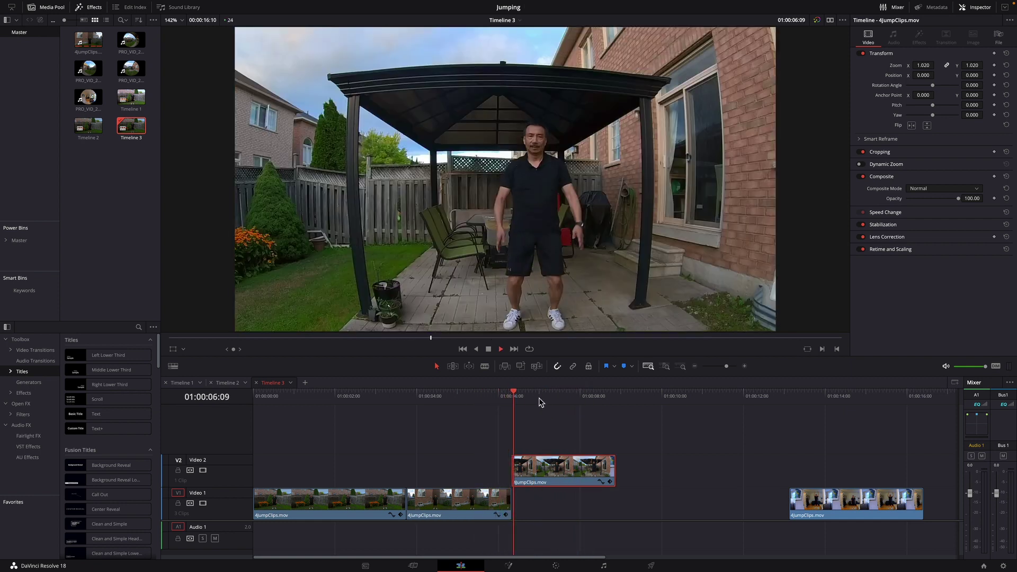
left_click(485, 401)
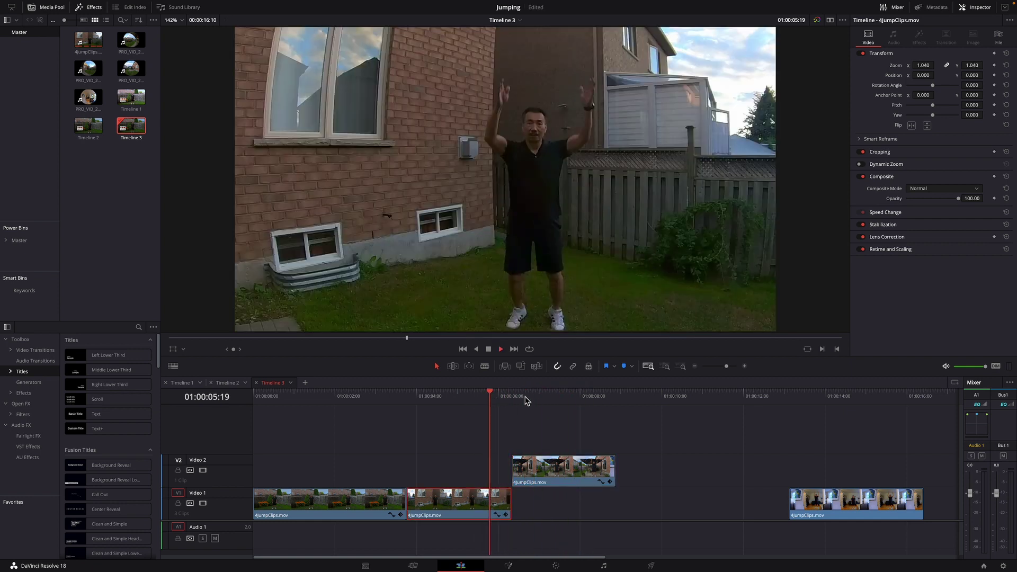
key("space")
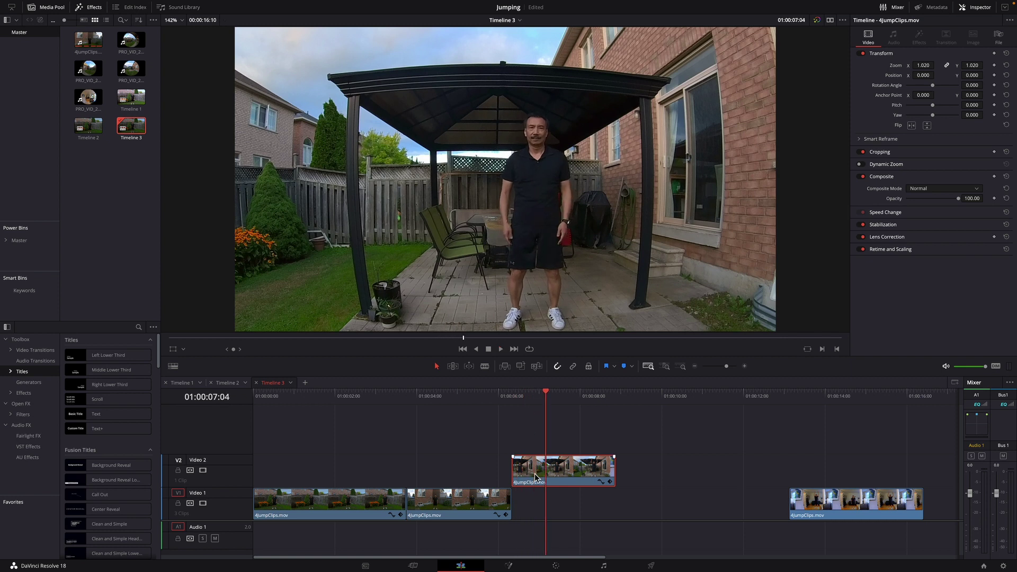
Drop the third clip onto Video 1, cut it at its 01:00:08:12 landing, and lift the fourth clip onto Video 2
left_click_drag(535, 476, 535, 505)
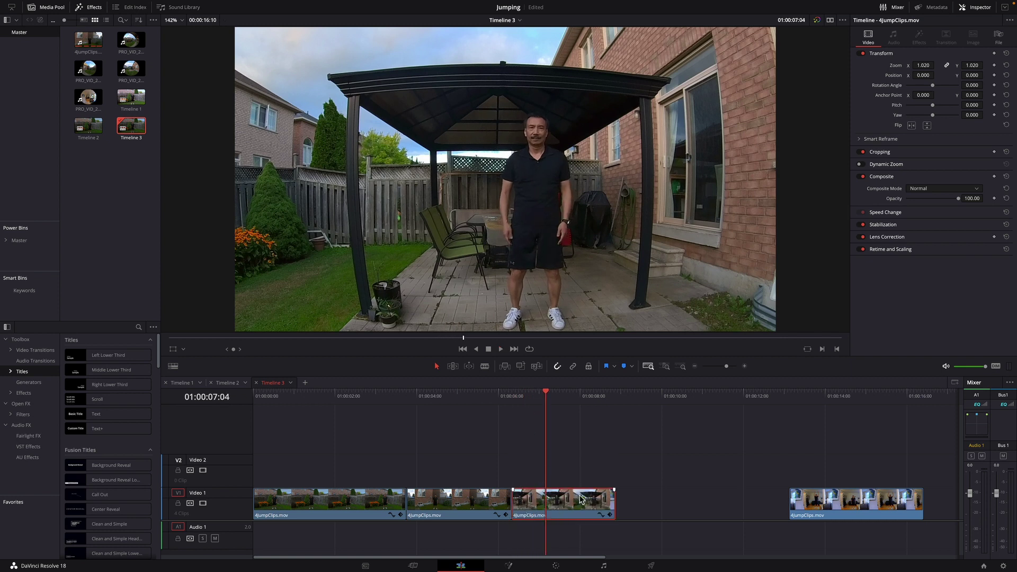
left_click(582, 395)
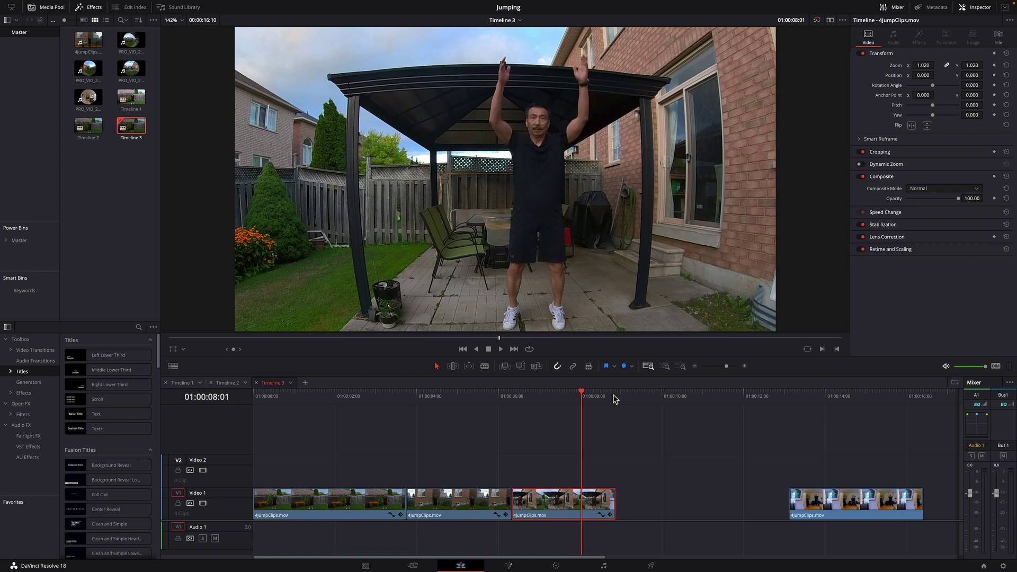
left_click(613, 396)
key("Left")
key("Left")
key("Left")
key("Left")
key("Left")
key("Left")
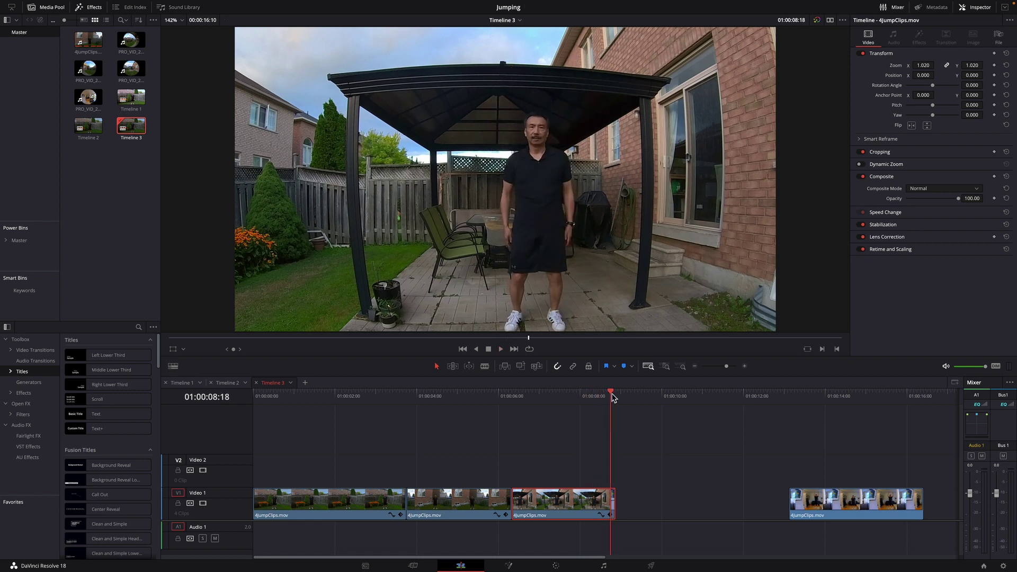
key("Left")
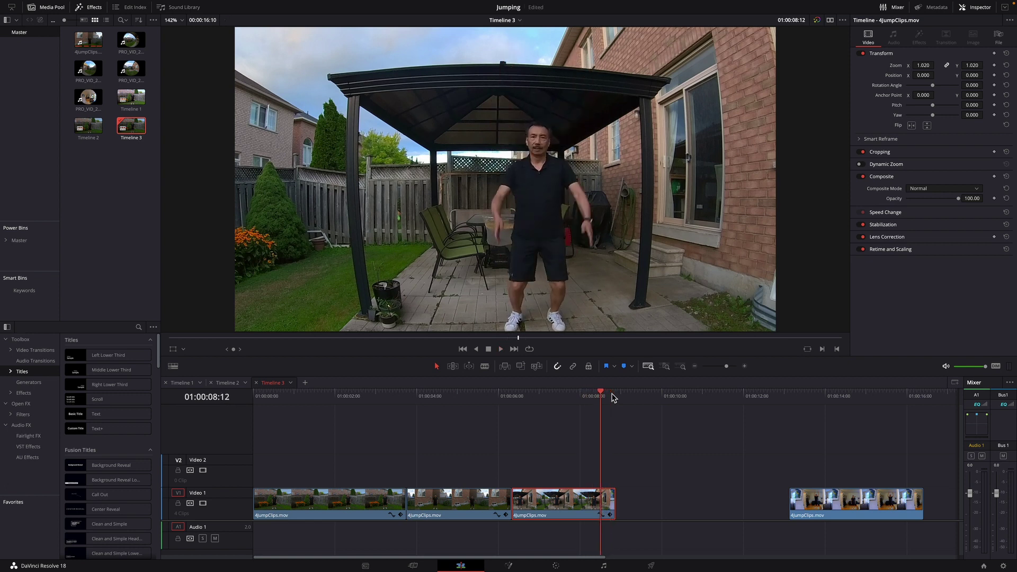
key("Left")
key("Right")
left_click_drag(611, 511, 600, 511)
left_click_drag(853, 506, 656, 462)
Scale the Video 2 clip to zoom 1.050 and trim its start slightly later
key("shift+z")
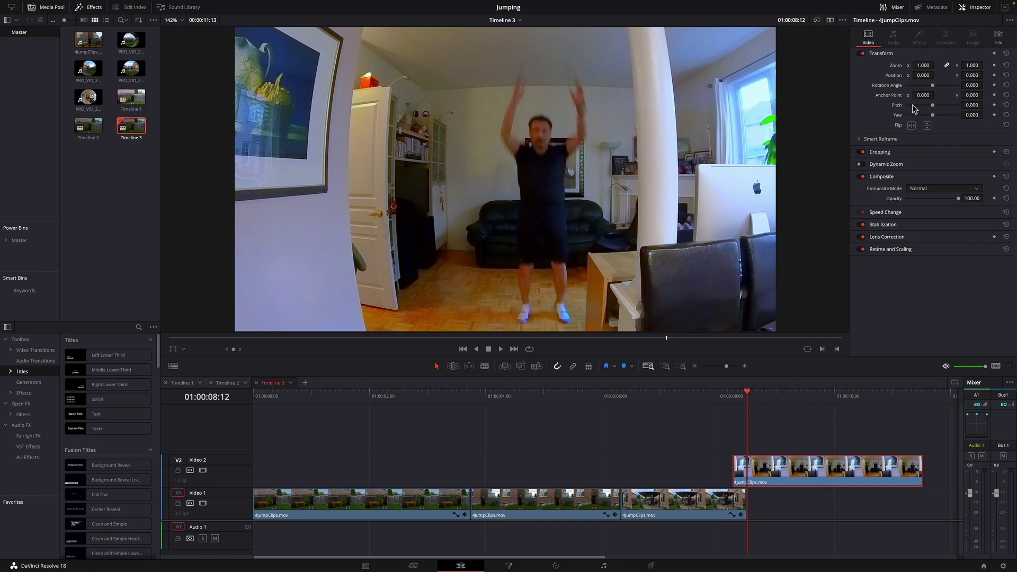
left_click_drag(927, 68, 938, 63)
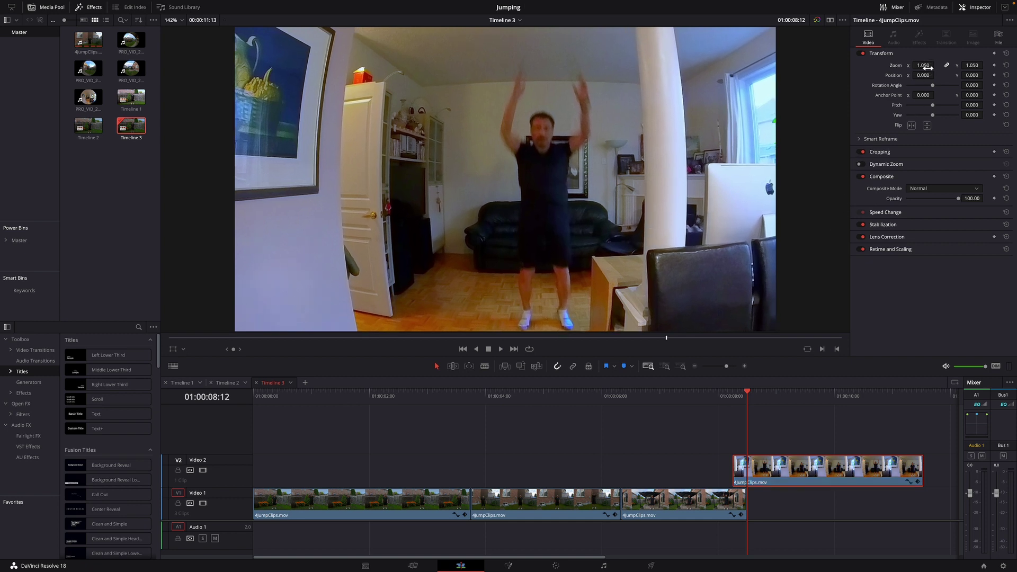
left_click_drag(734, 470, 757, 470)
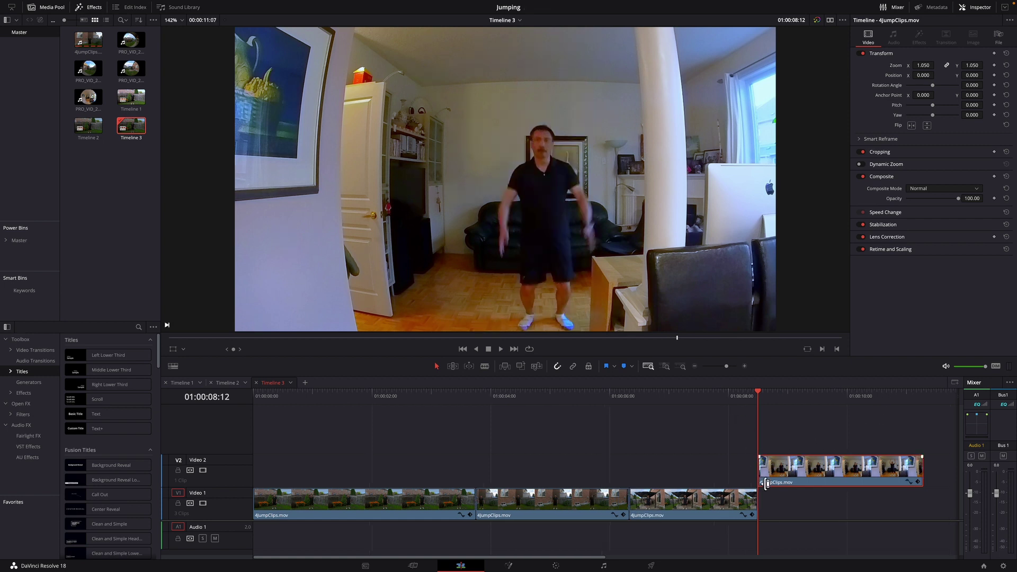
left_click(763, 476)
left_click_drag(762, 477, 749, 475)
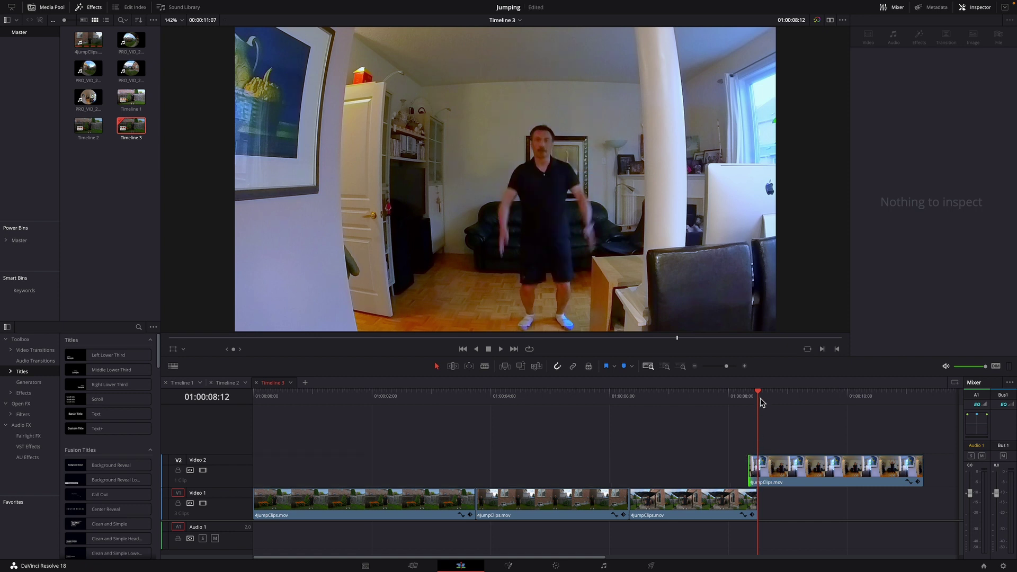
key("Left")
key("Left")
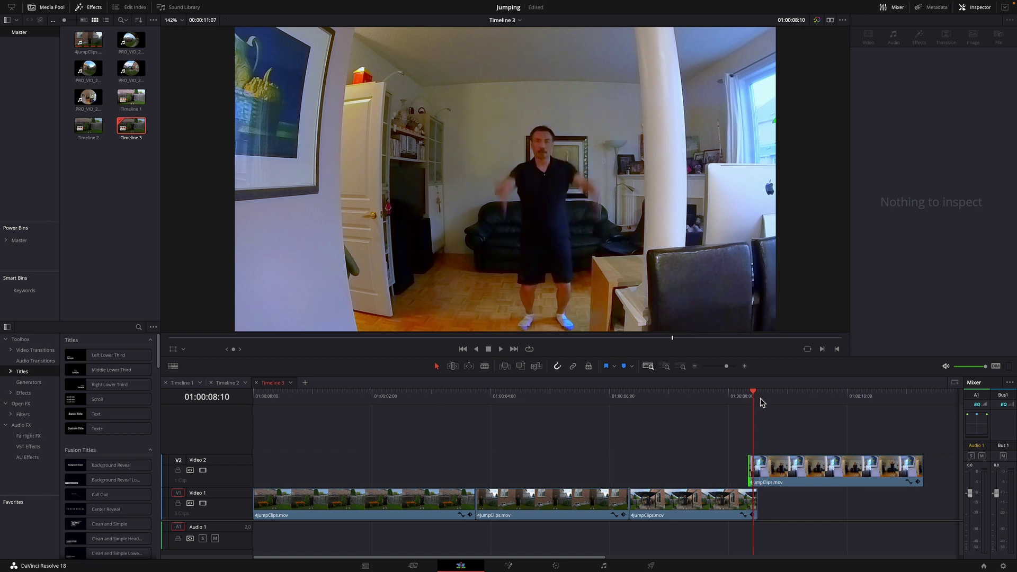
left_click(797, 465)
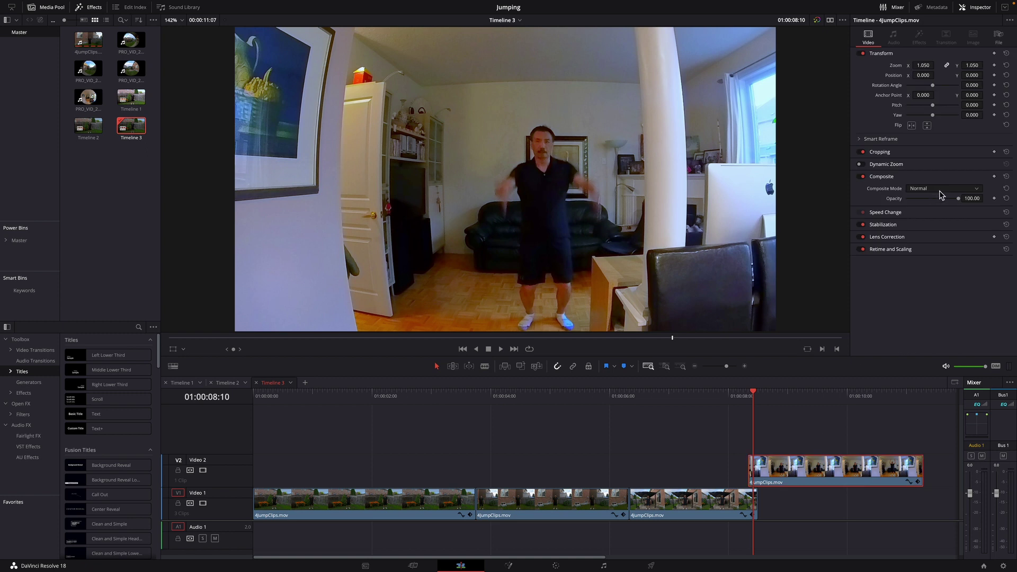
Set the upper clip's opacity to 51.91, zoom to 1.090, and position to X -18, Y 10
left_click_drag(960, 202, 935, 204)
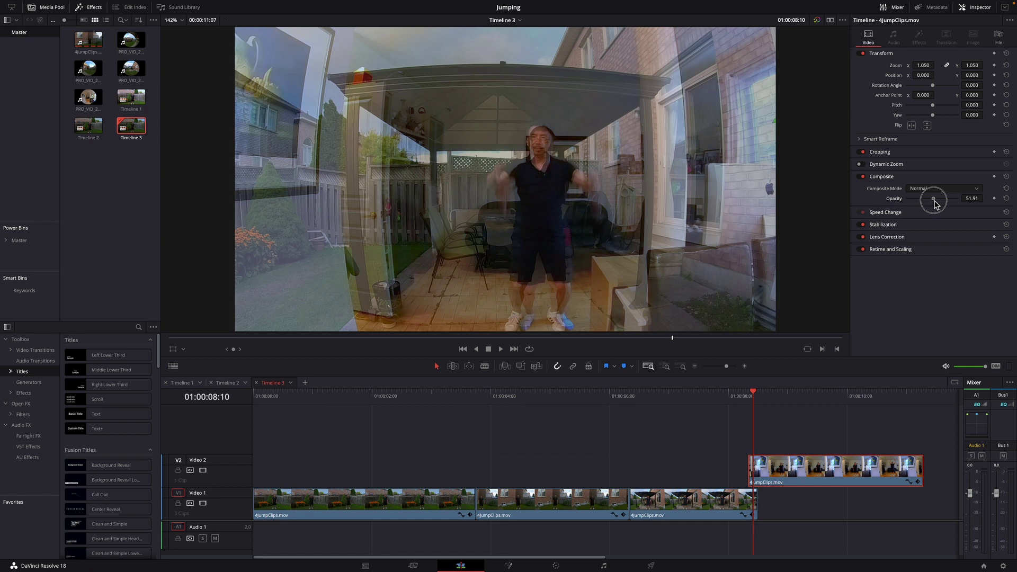
left_click_drag(934, 202, 934, 202)
left_click_drag(969, 65, 970, 65)
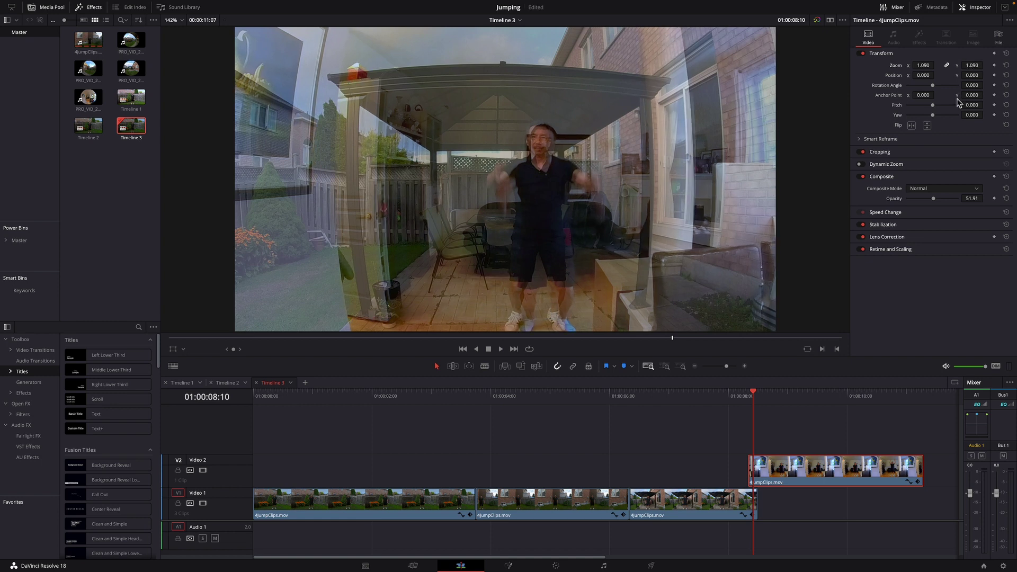
left_click_drag(974, 78, 985, 74)
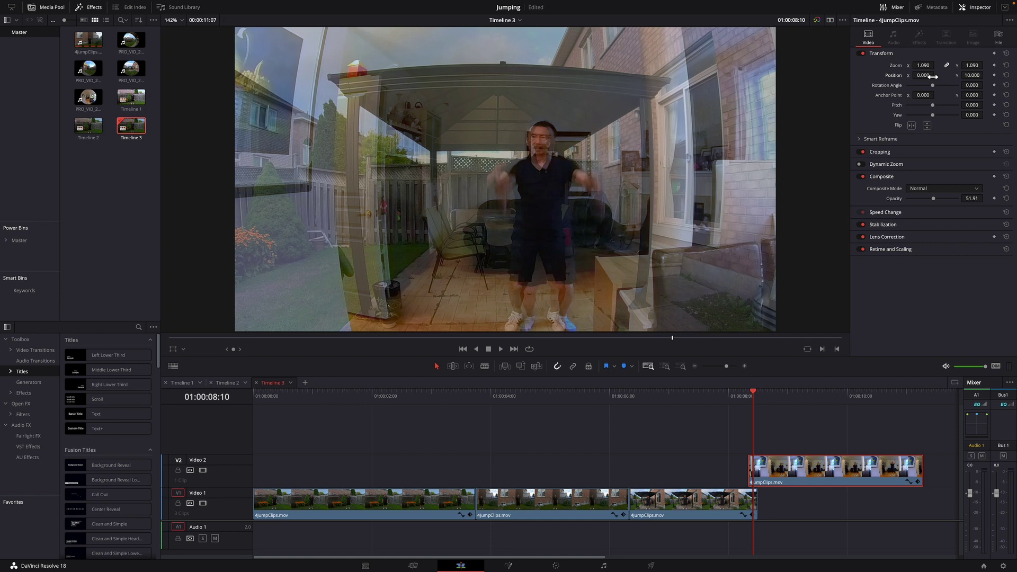
left_click_drag(934, 75, 922, 75)
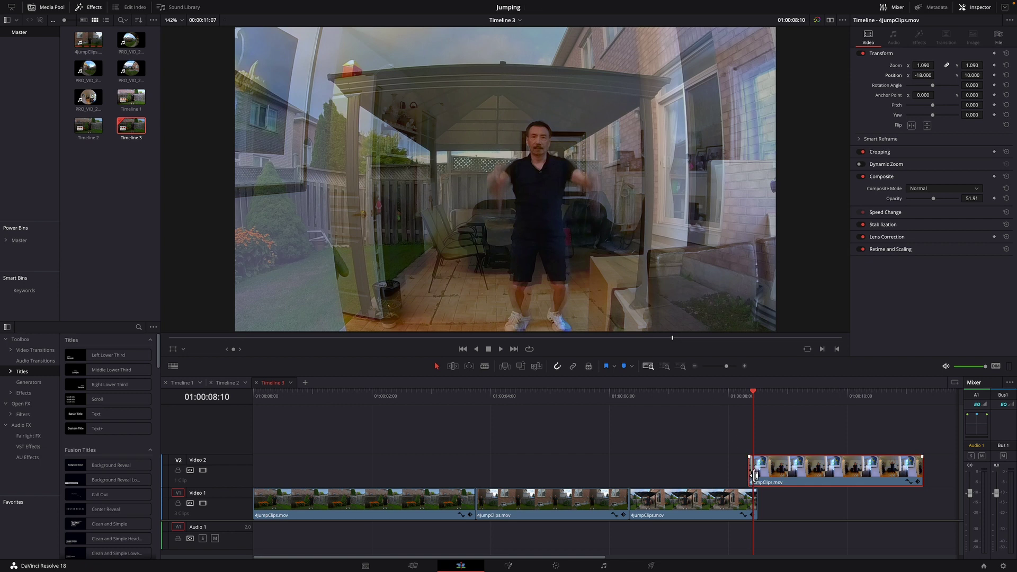
Trim the Video 2 clip's start two frames later and play through the cut
left_click_drag(756, 475, 763, 474)
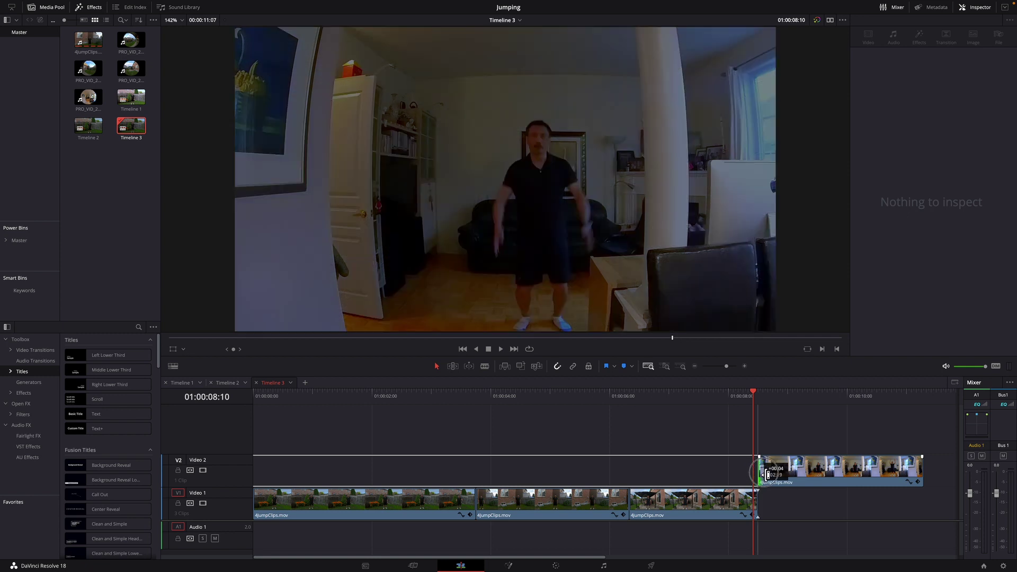
left_click(736, 405)
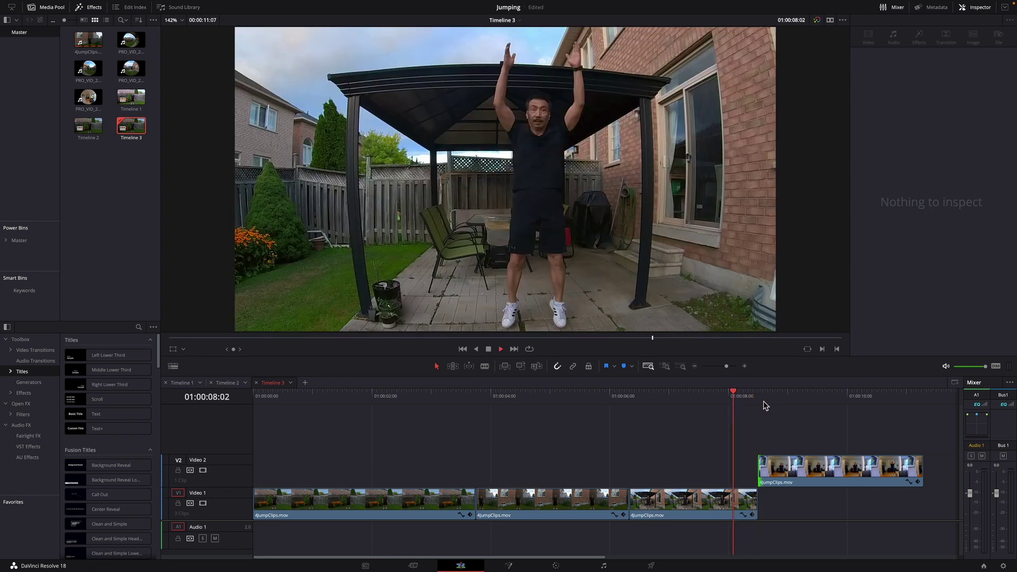
left_click(764, 401)
key("space")
Replay the outdoor-to-indoor cut, then move the indoor clip onto Video 1 after the third clip
key("space")
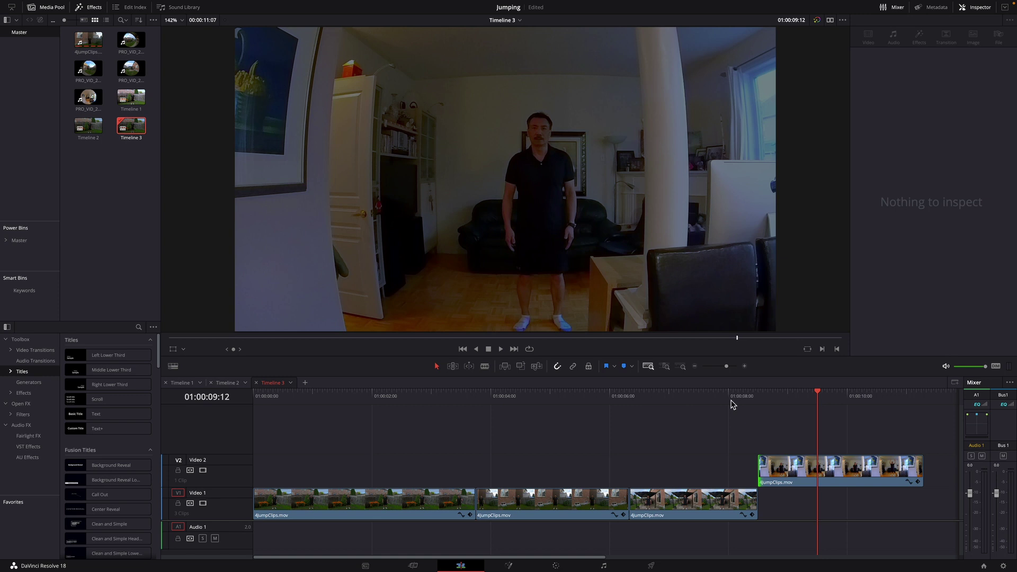
left_click(731, 406)
key("space")
left_click(764, 404)
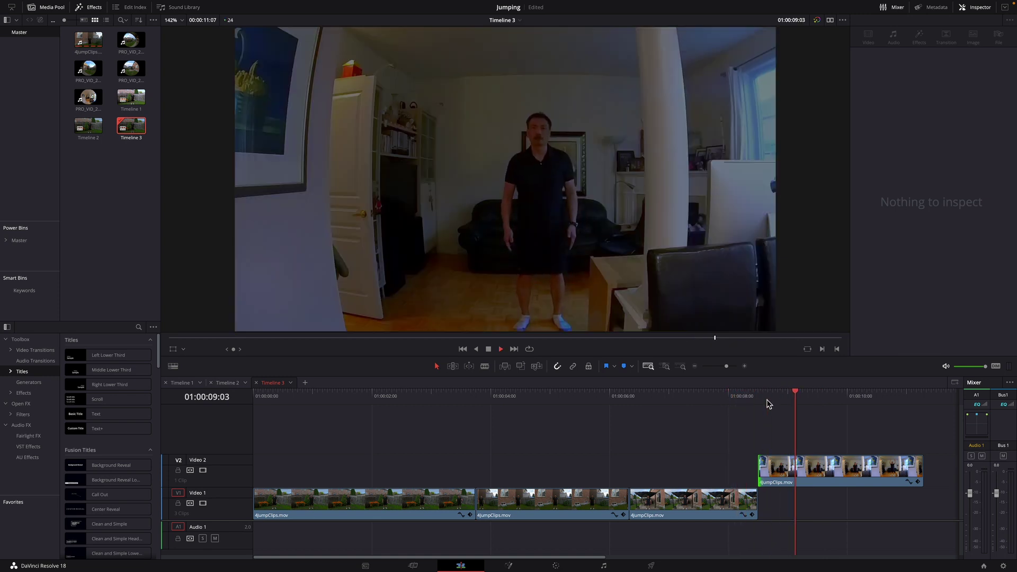
key("space")
mouse_move(816, 475)
left_mouse_down()
mouse_move(814, 501)
mouse_move(822, 494)
left_mouse_up()
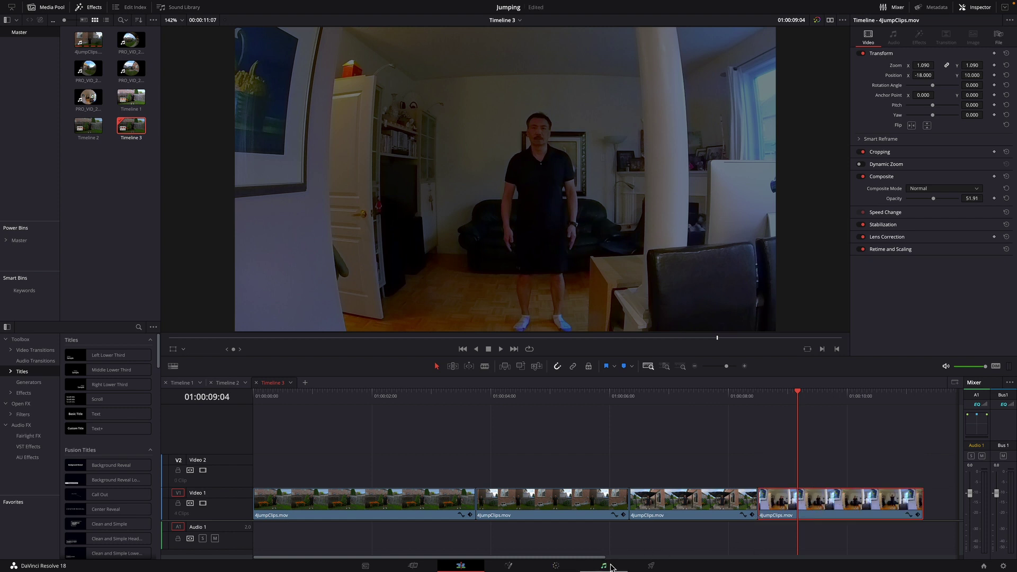
Auto-balance the fourth indoor jump clip's colour and raise its master gain to 1.21
left_click(556, 566)
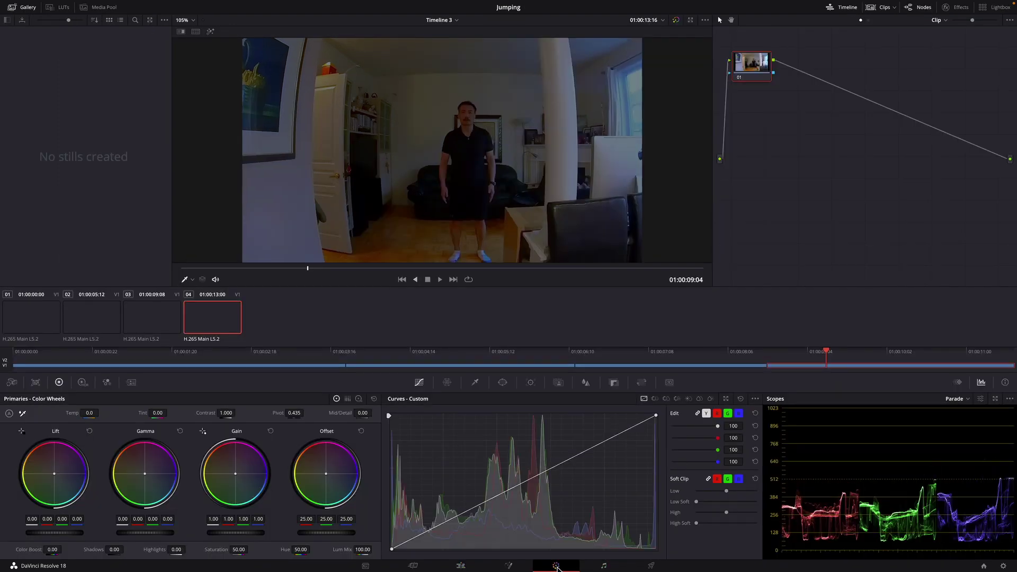
left_click(9, 413)
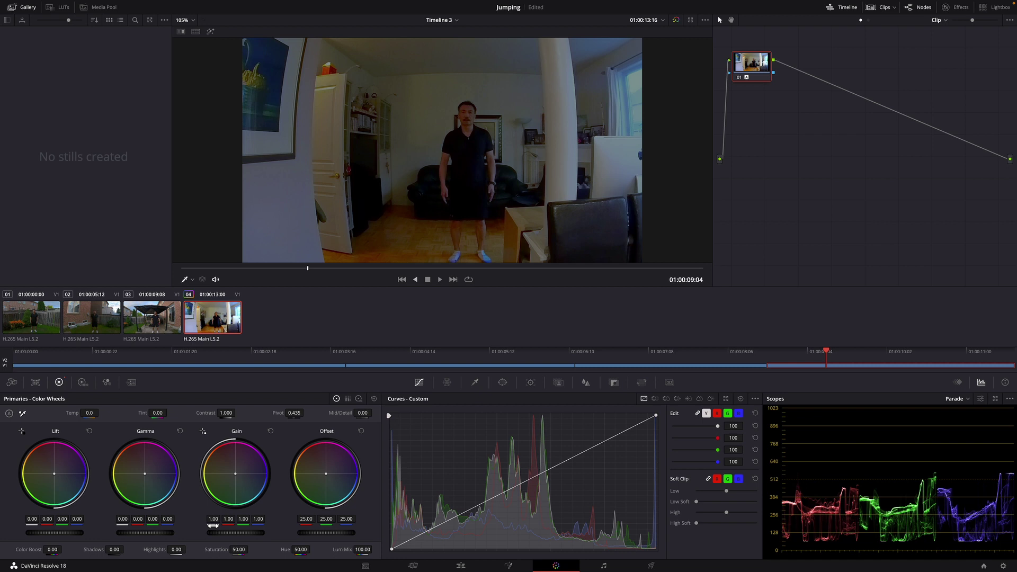
left_click_drag(211, 525, 252, 520)
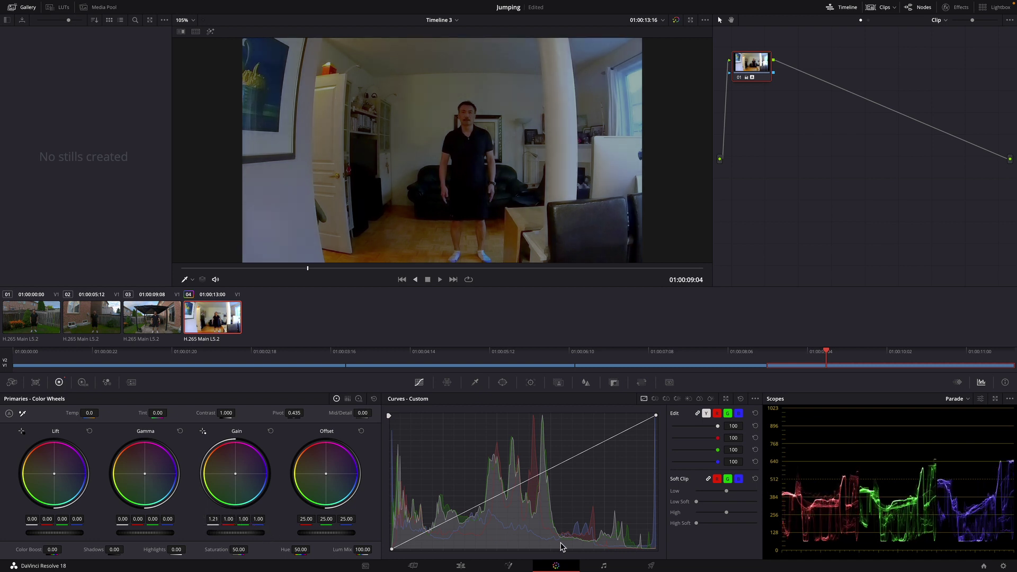
left_click(460, 565)
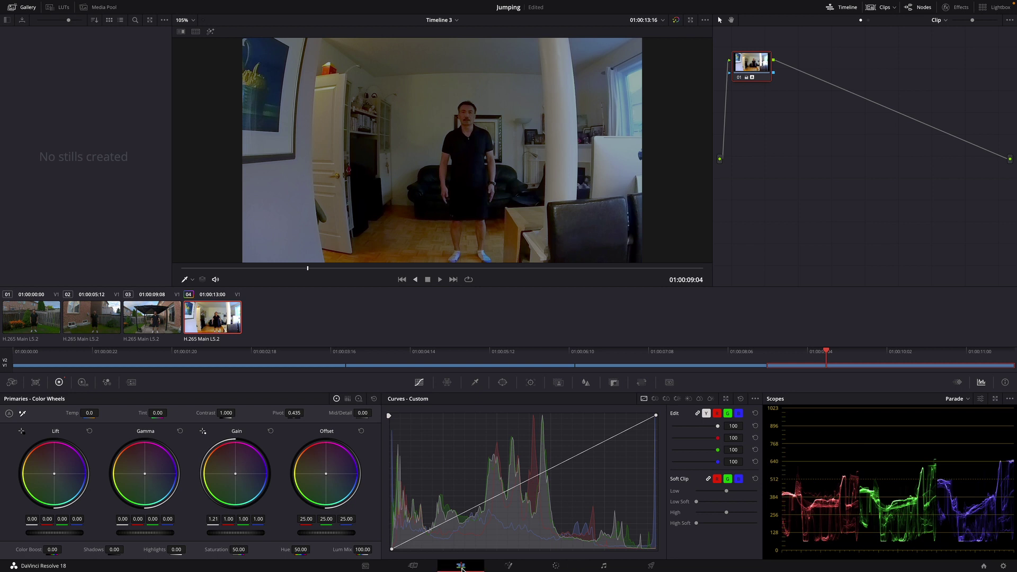
left_click(729, 397)
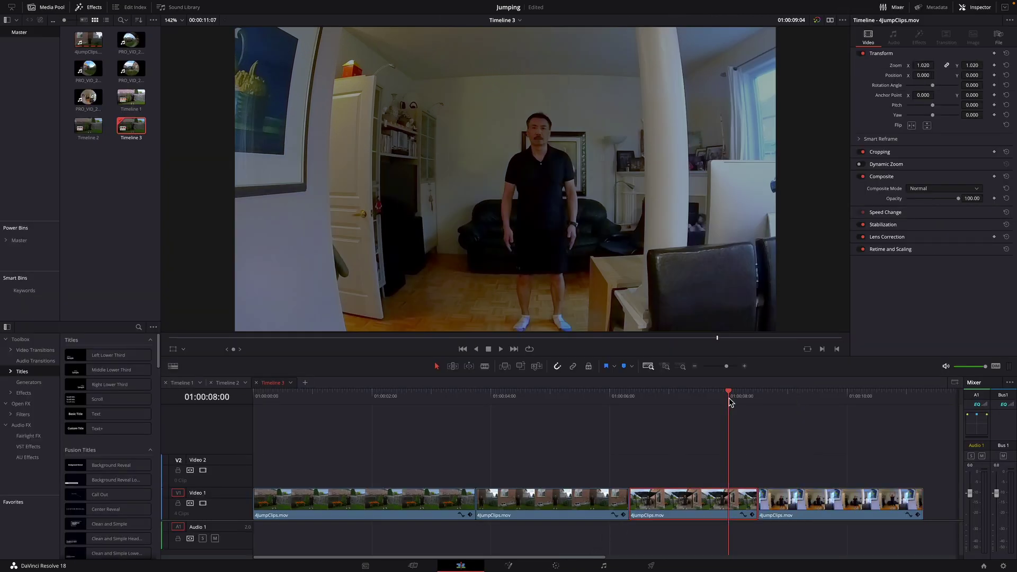
key("space")
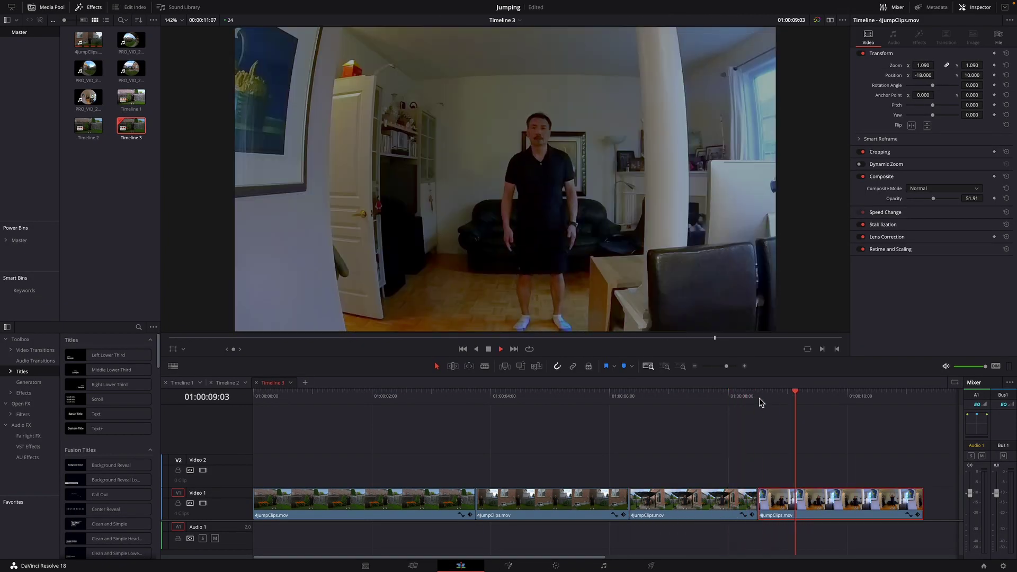
left_click(721, 397)
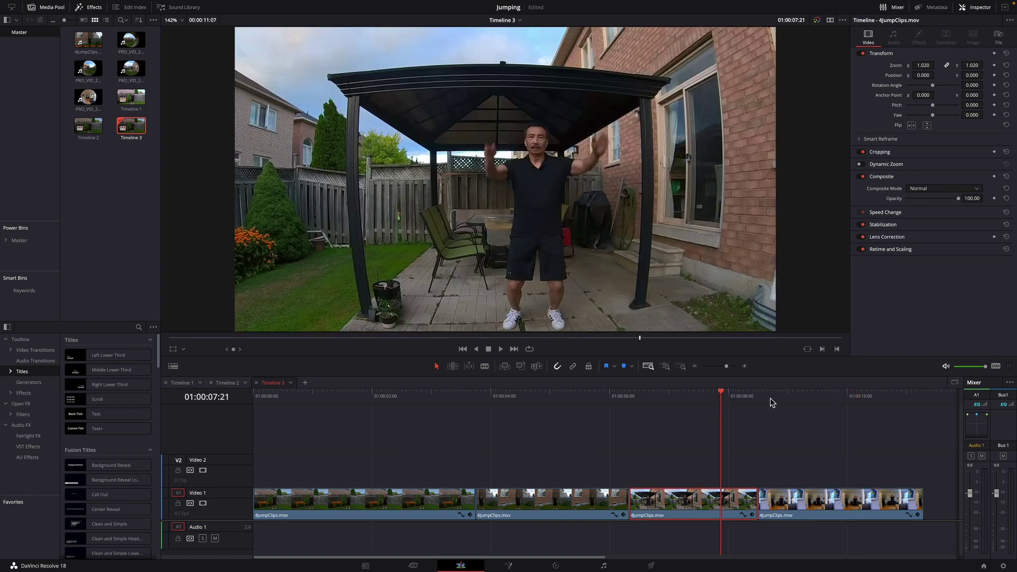